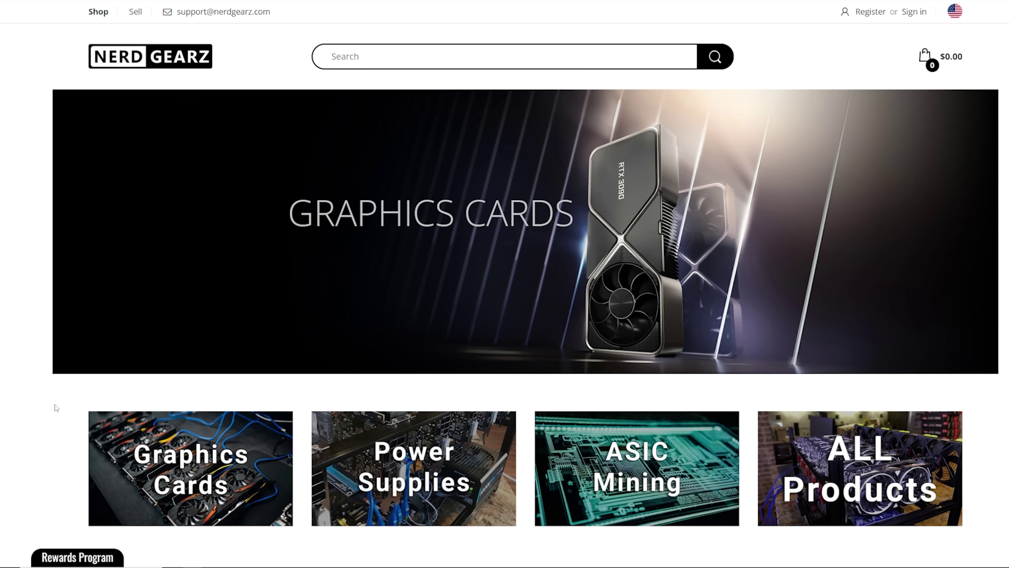
# Browse the Nerd Gearz home page, open the Nerd Gearz 30A 240V Metered PDU product and view its meter close-up photo.
pyautogui.scroll(-8, 48, 405)
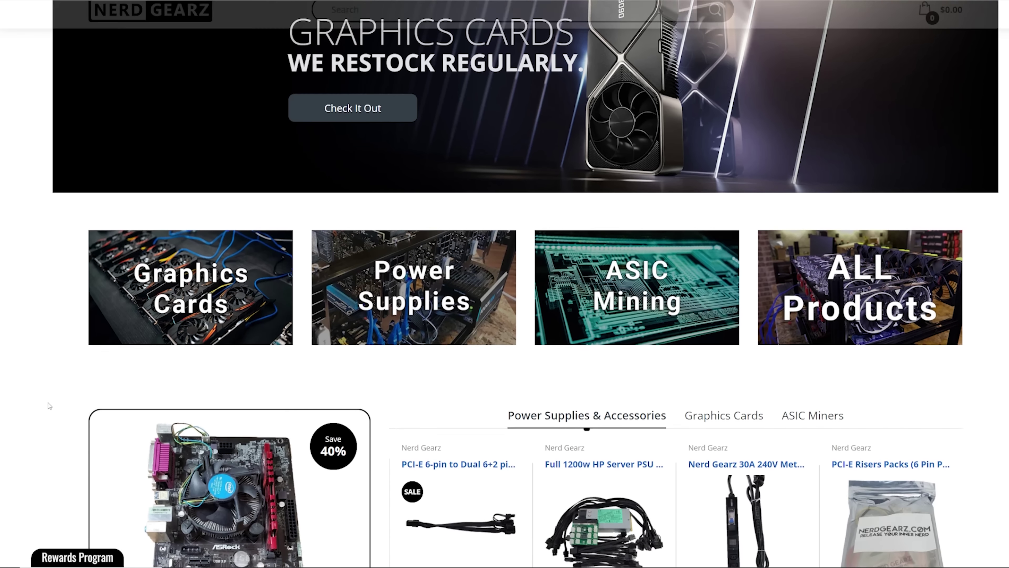
pyautogui.scroll(-4, 47, 404)
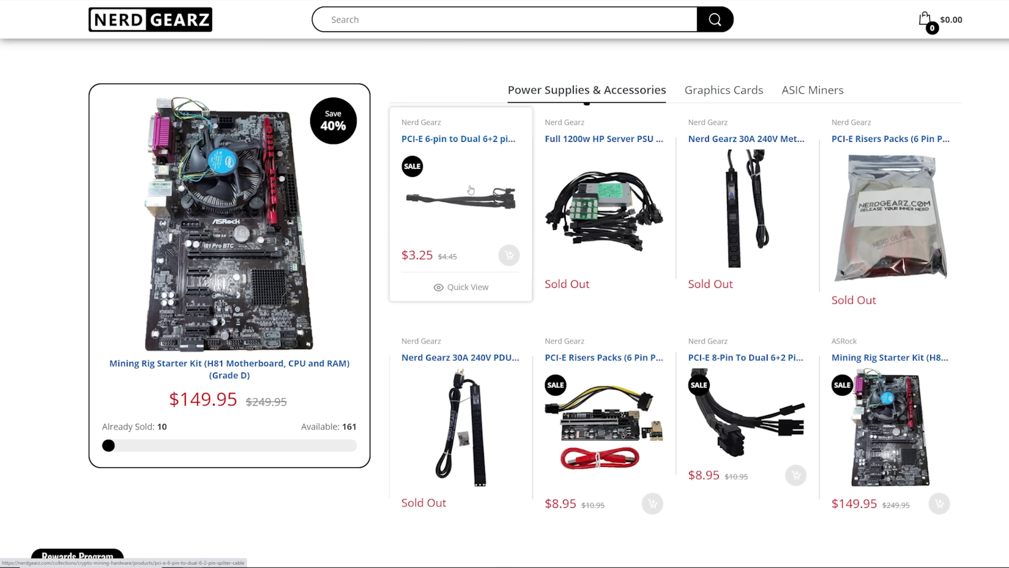
pyautogui.click(746, 218)
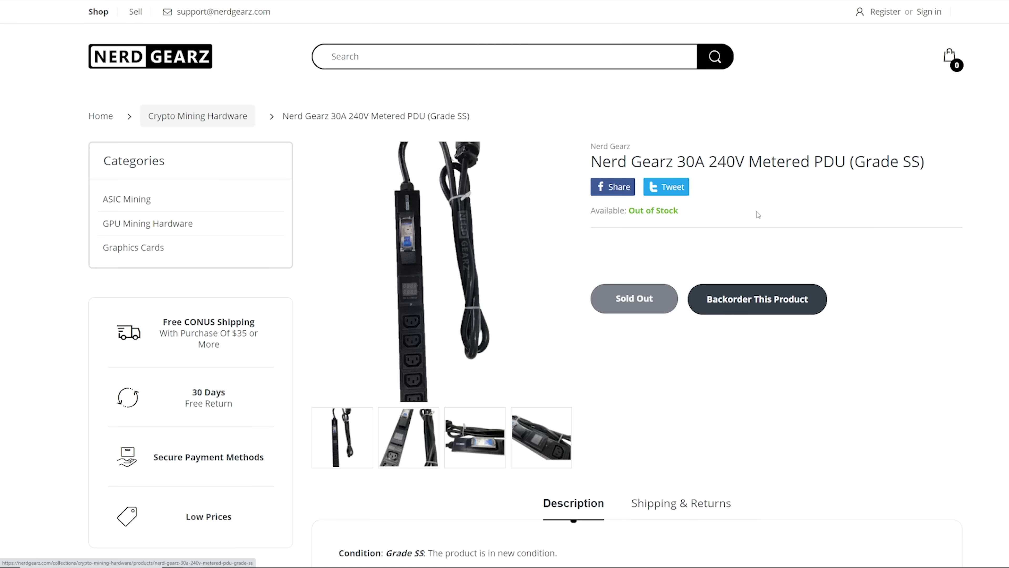
pyautogui.click(413, 435)
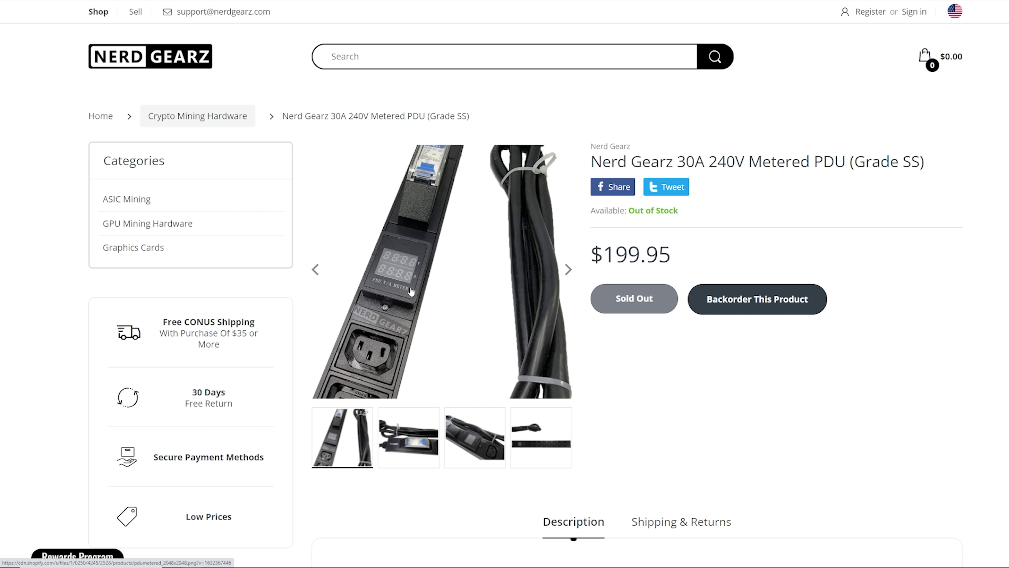
# Open the Graphics Cards category from the Nerd Gearz home page and look through the cards on offer.
pyautogui.click(159, 56)
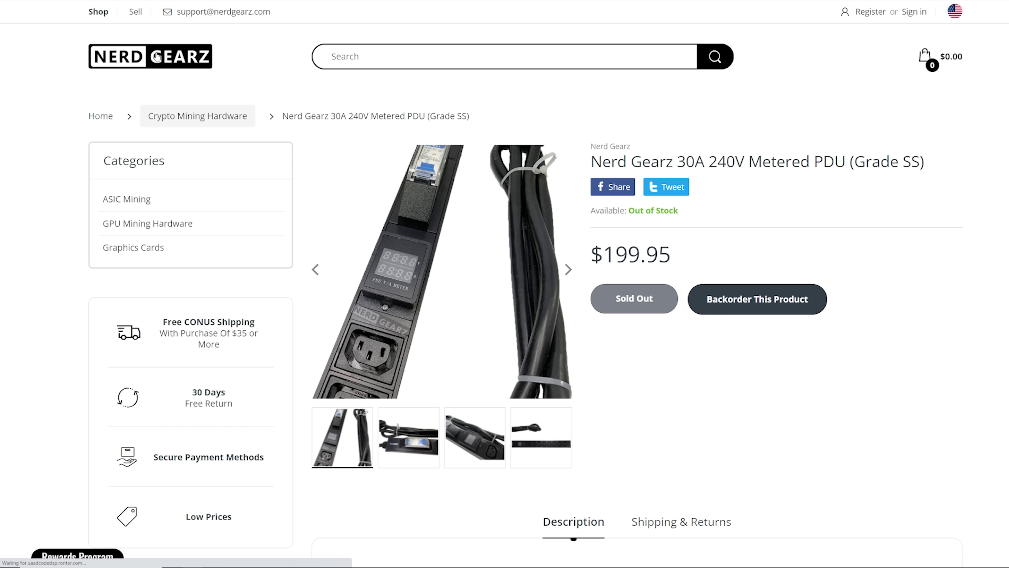
pyautogui.click(234, 419)
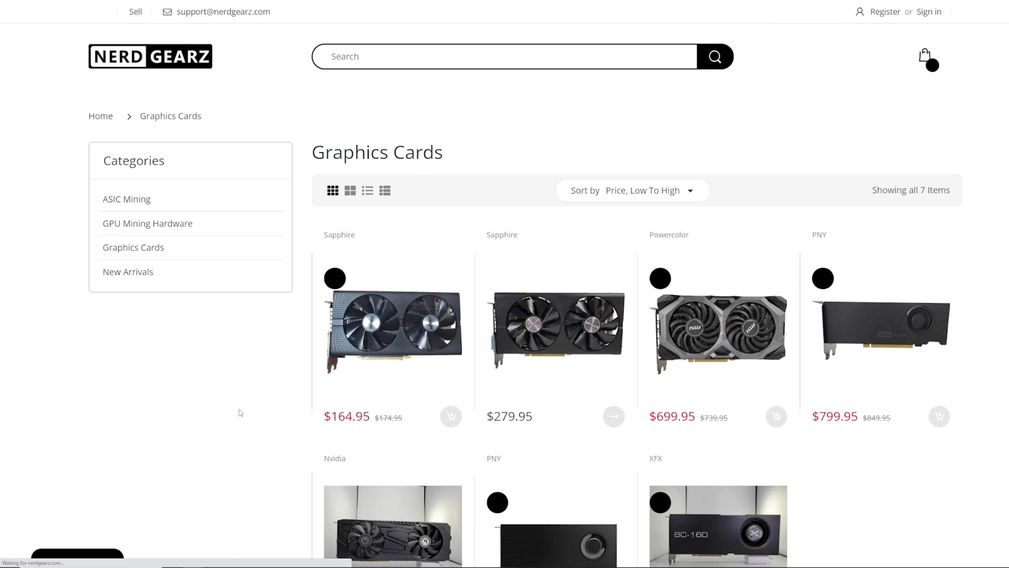
pyautogui.scroll(-3, 244, 409)
pyautogui.scroll(1, 240, 405)
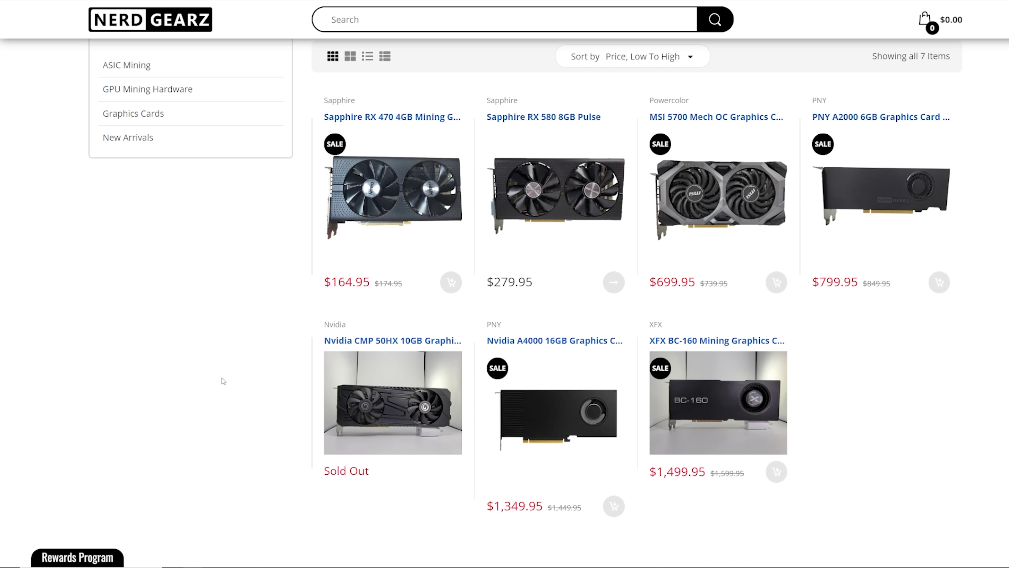
pyautogui.scroll(-15, 221, 374)
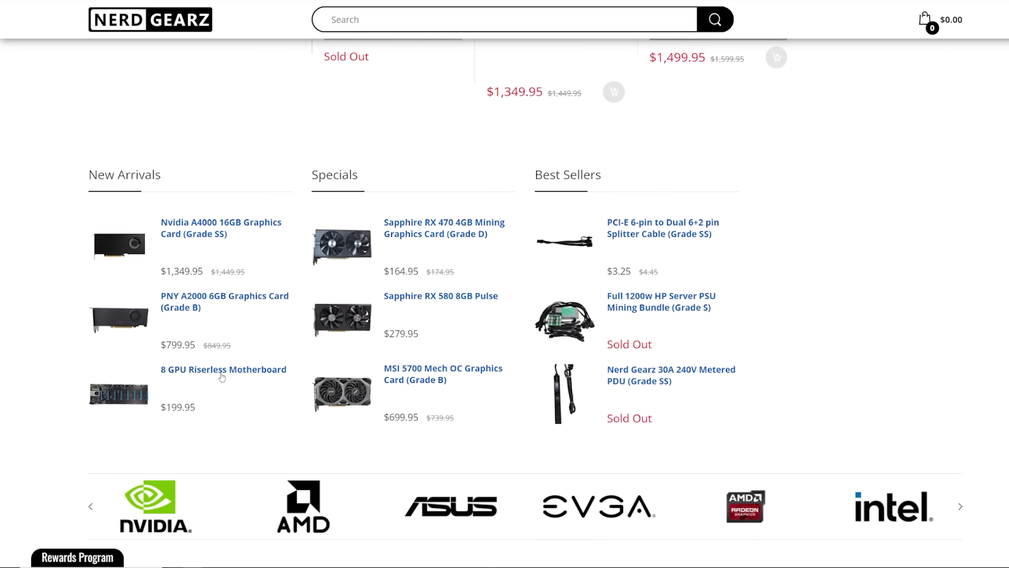
pyautogui.scroll(15, 225, 366)
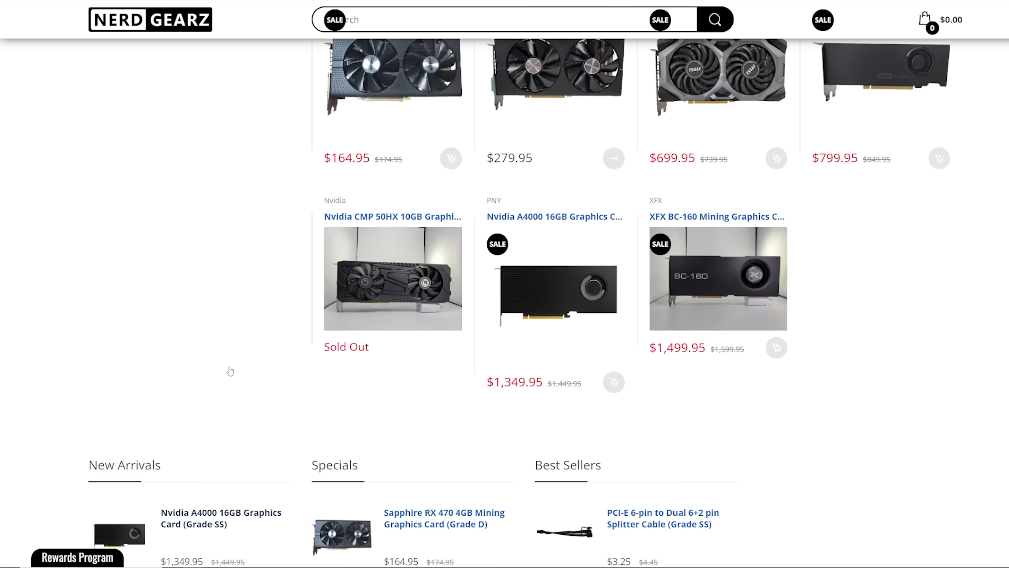
pyautogui.click(182, 63)
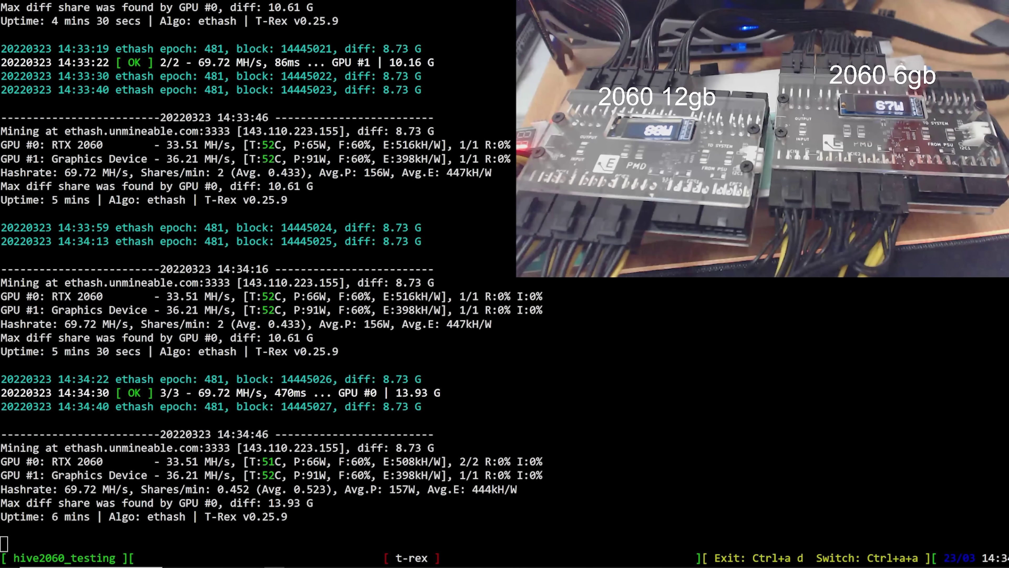
# Switch to the T-Rex miner output and compare the hashrate and power draw of GPU #0 and GPU #1.
pyautogui.moveTo(90, 461); pyautogui.dragTo(13, 461)
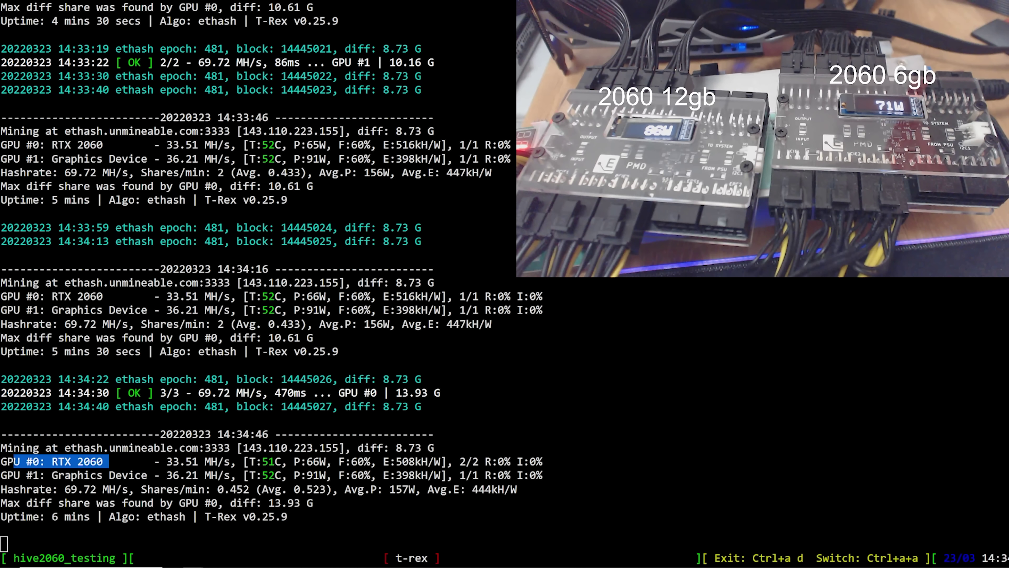
pyautogui.hotkey('ctrl', 'c')
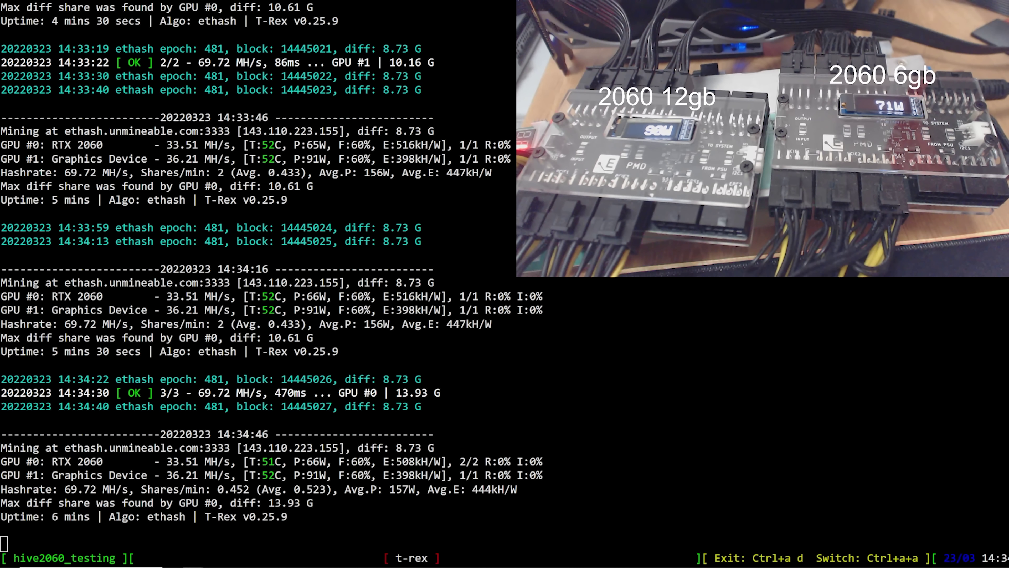
pyautogui.moveTo(179, 461); pyautogui.dragTo(243, 461)
pyautogui.hotkey('ctrl', 'c')
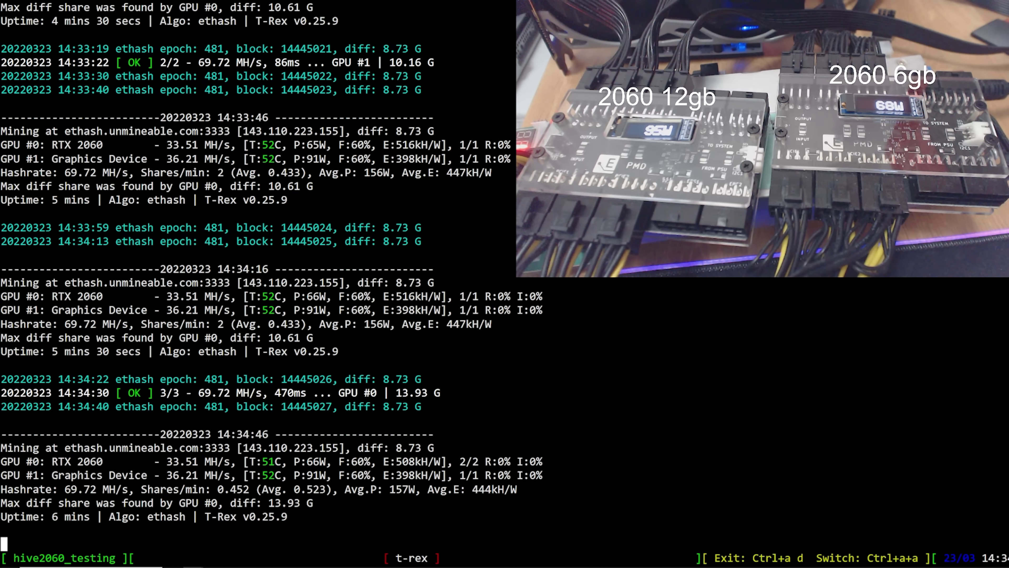
pyautogui.moveTo(45, 475); pyautogui.dragTo(13, 476)
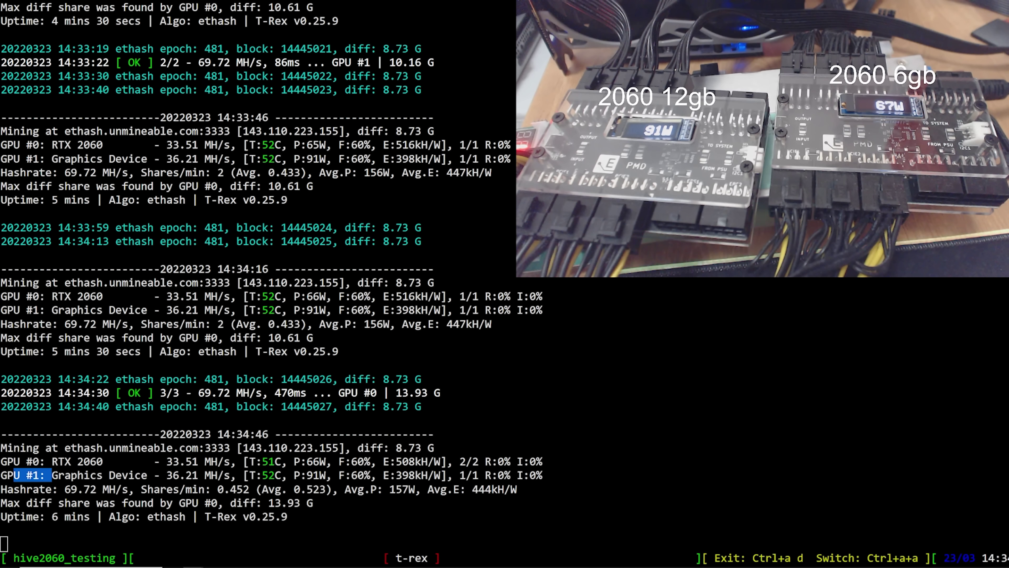
pyautogui.moveTo(154, 475)
pyautogui.mouseDown()
pyautogui.moveTo(52, 489)
pyautogui.moveTo(45, 462)
pyautogui.moveTo(148, 461)
pyautogui.mouseUp()
pyautogui.click(148, 461)
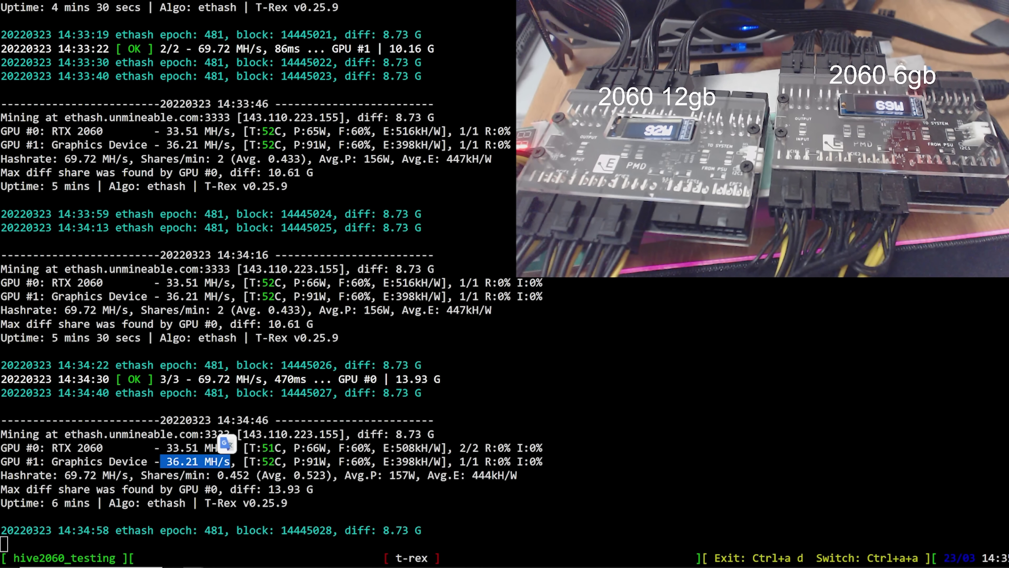
pyautogui.moveTo(319, 447); pyautogui.dragTo(326, 461)
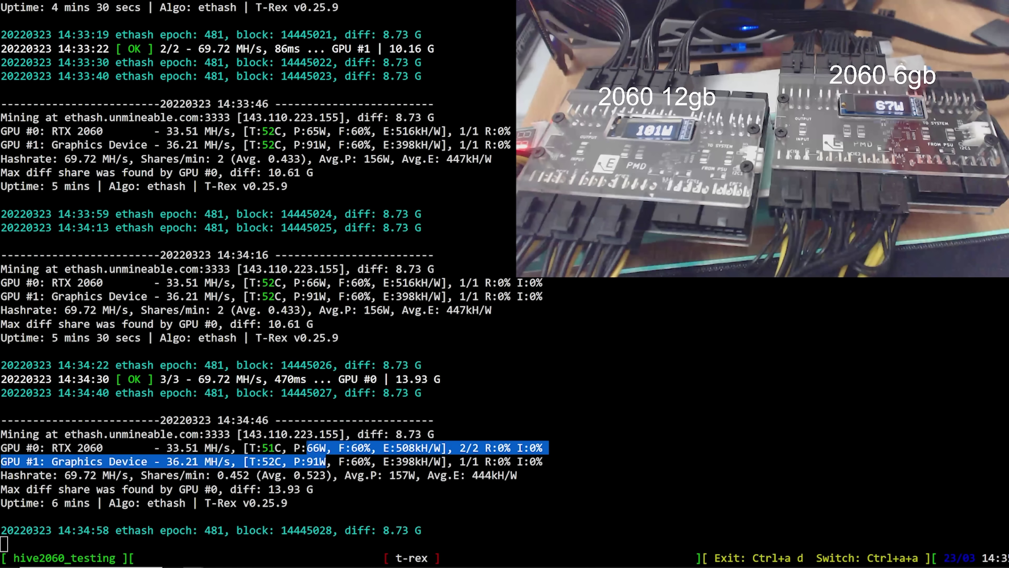
pyautogui.click(325, 461)
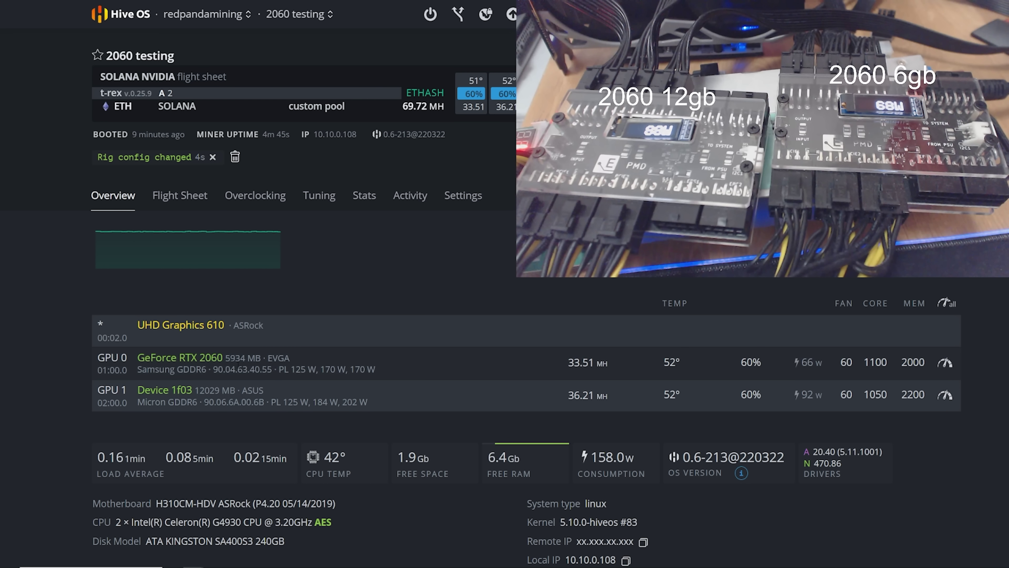
# Switch to the Hive OS overview of the 2060 testing rig and examine the GPU 0 and GPU 1 model entries.
pyautogui.moveTo(275, 372); pyautogui.dragTo(104, 332)
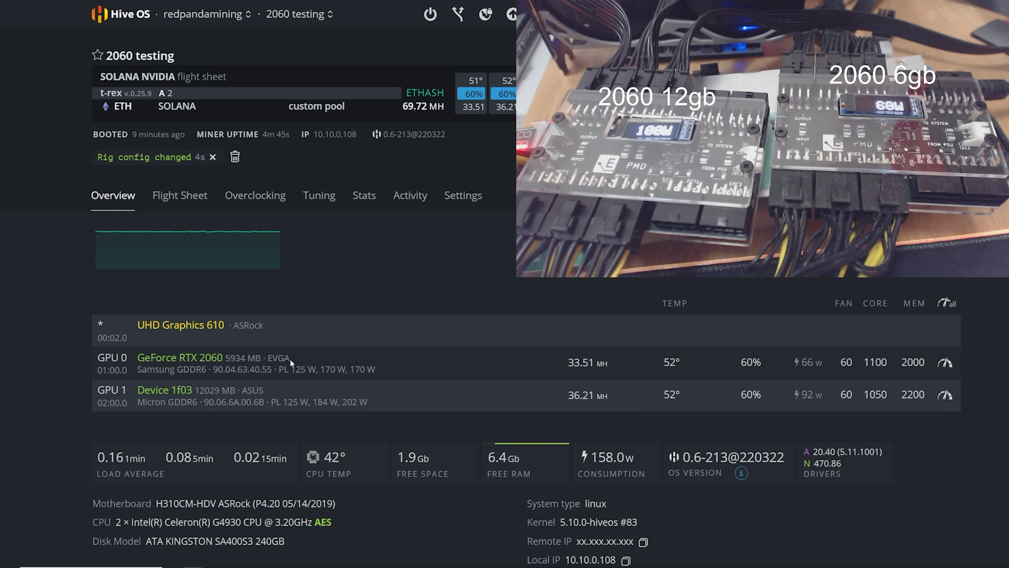
pyautogui.moveTo(195, 392); pyautogui.dragTo(139, 392)
pyautogui.click(139, 391)
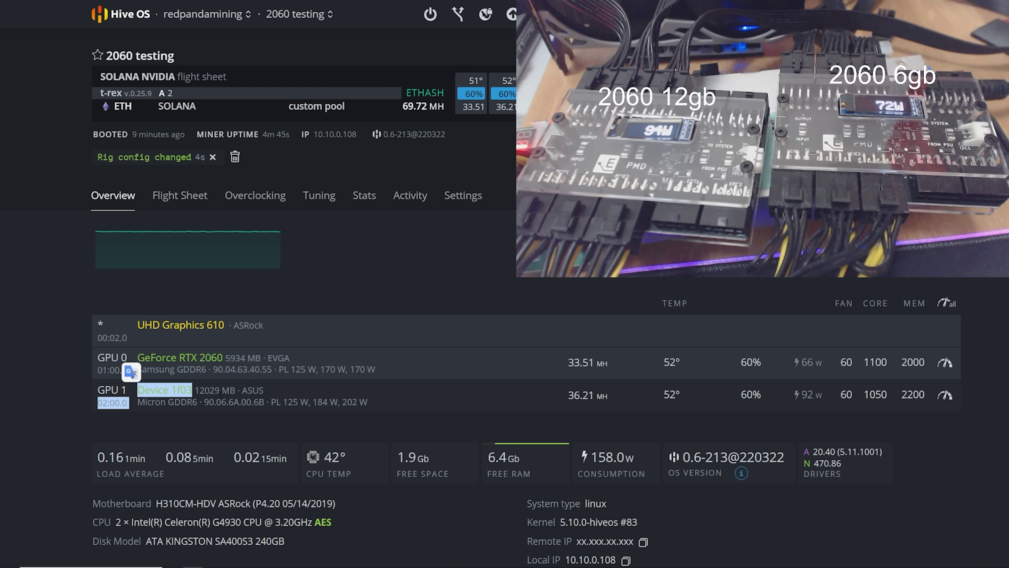
pyautogui.click(139, 392)
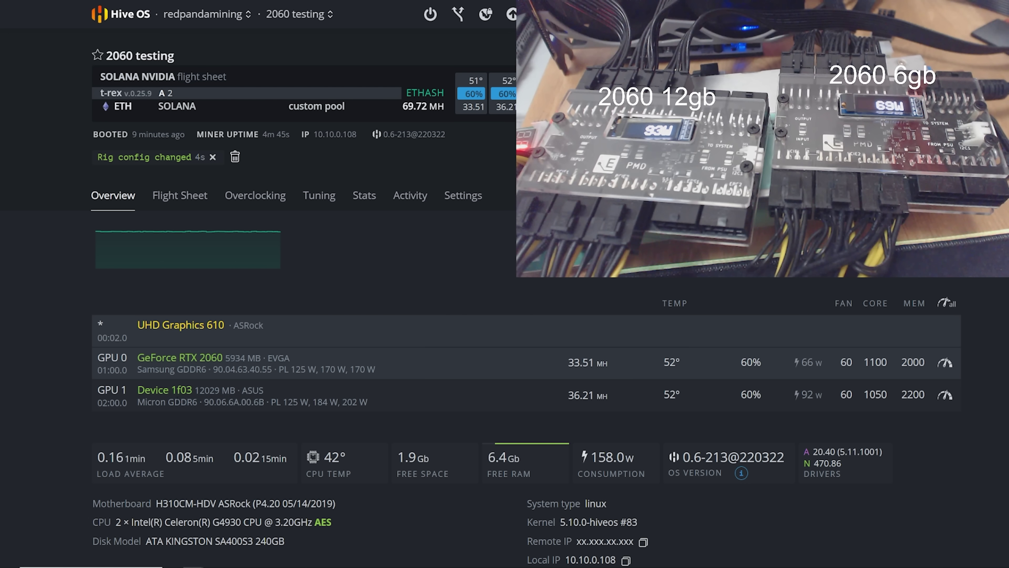
pyautogui.click(197, 389)
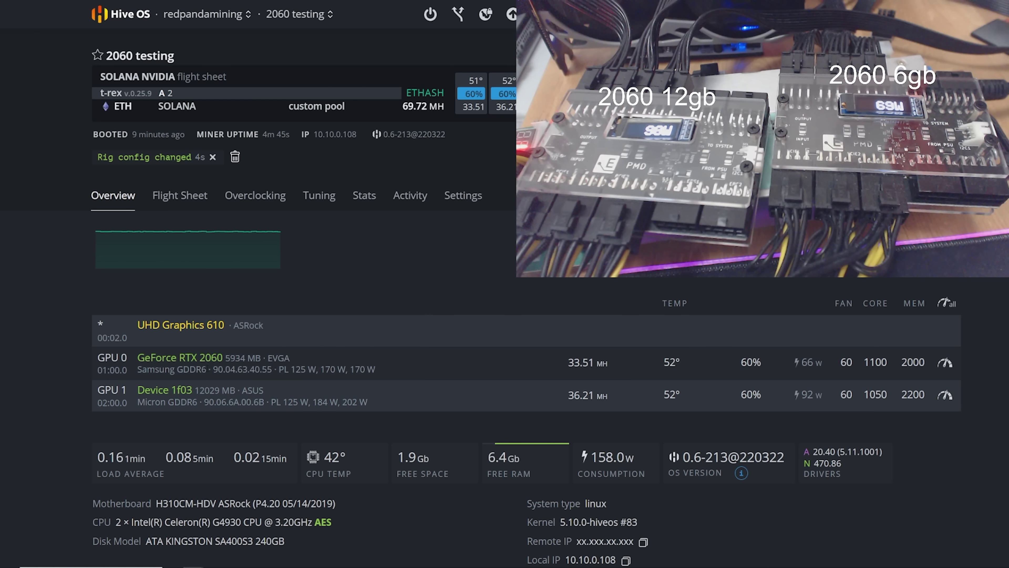
# Compare the memory manufacturer and memory size listed for GPU 0 and GPU 1.
pyautogui.moveTo(209, 370); pyautogui.dragTo(113, 338)
pyautogui.click(242, 364)
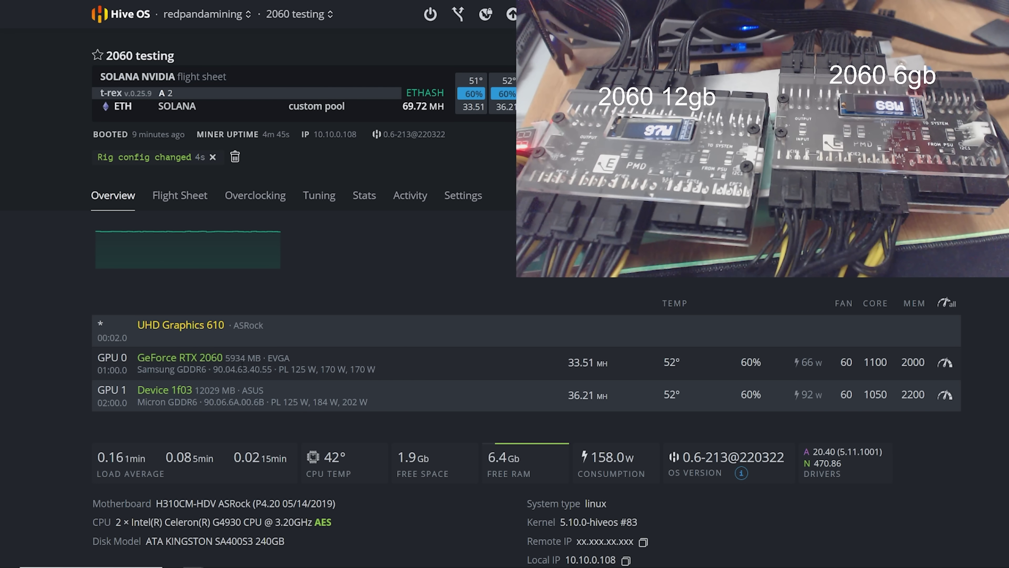
pyautogui.moveTo(206, 371); pyautogui.dragTo(137, 353)
pyautogui.click(171, 397)
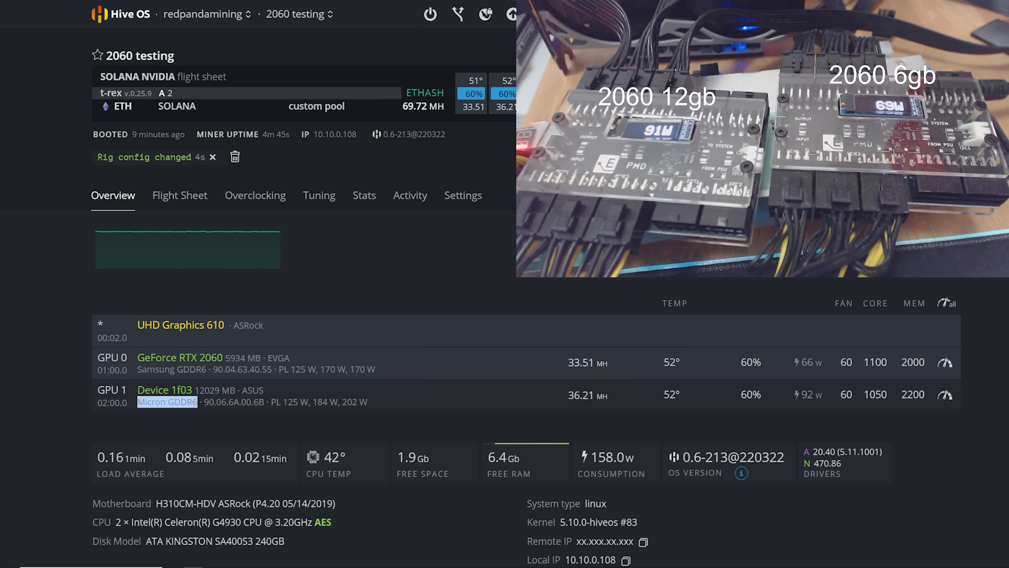
pyautogui.click(235, 407)
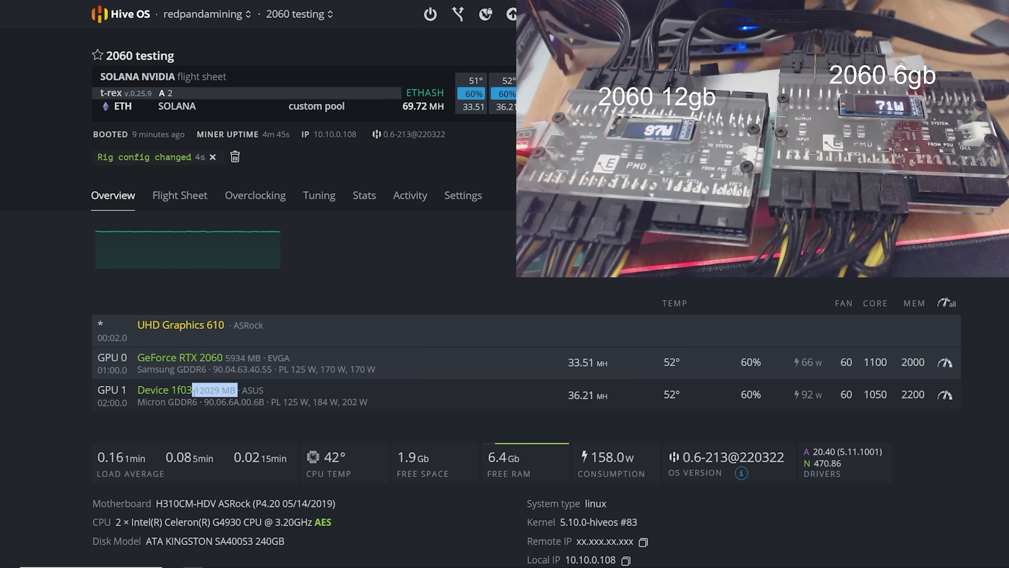
pyautogui.click(274, 393)
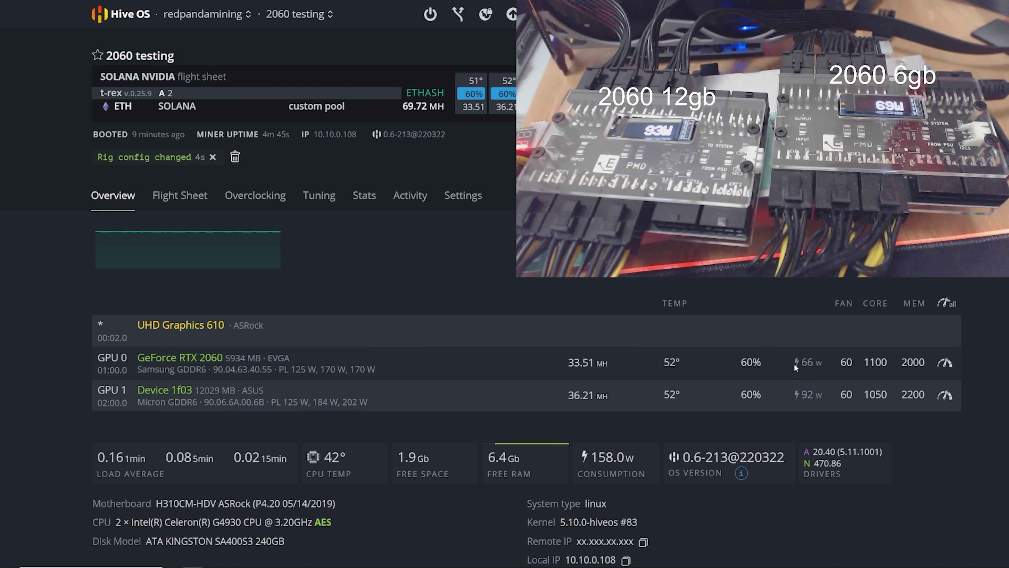
pyautogui.moveTo(202, 406); pyautogui.dragTo(139, 402)
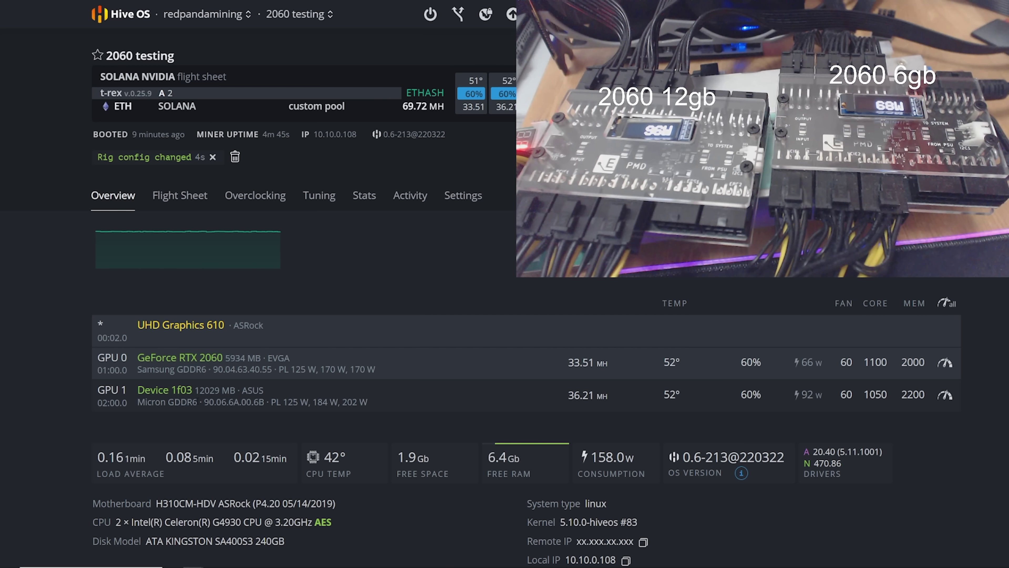
# Examine the card brand, memory and power limit details of the GeForce RTX 2060 and Device 1f03 entries.
pyautogui.moveTo(239, 402); pyautogui.dragTo(138, 390)
pyautogui.click(137, 390)
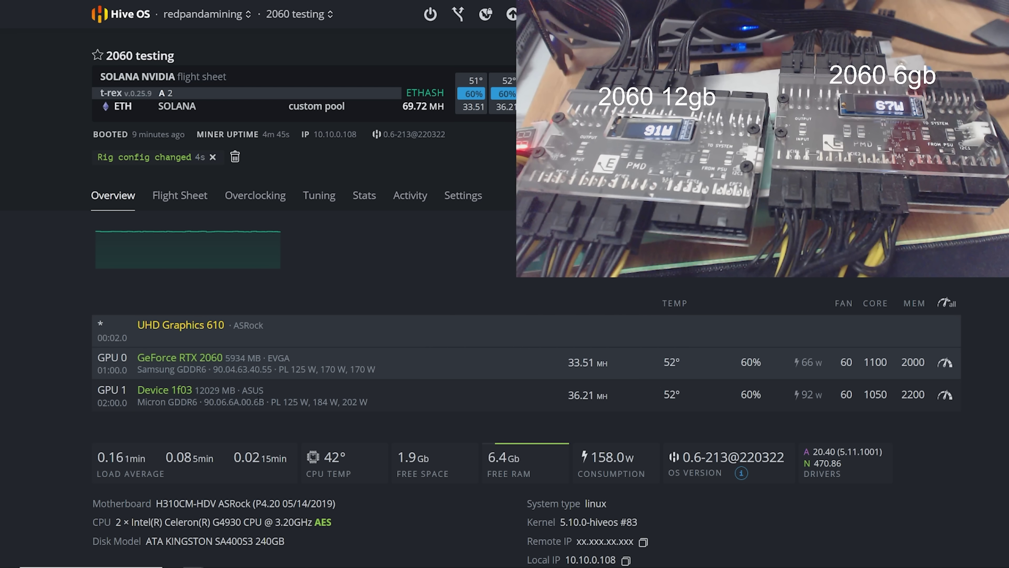
pyautogui.moveTo(224, 365); pyautogui.dragTo(137, 357)
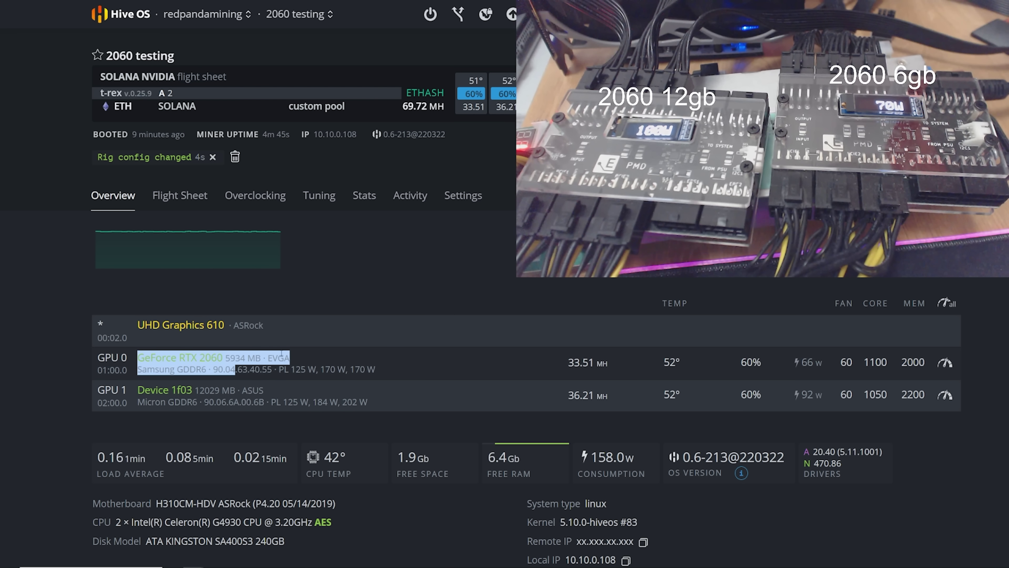
pyautogui.click(137, 357)
pyautogui.moveTo(211, 369); pyautogui.dragTo(145, 357)
pyautogui.click(145, 357)
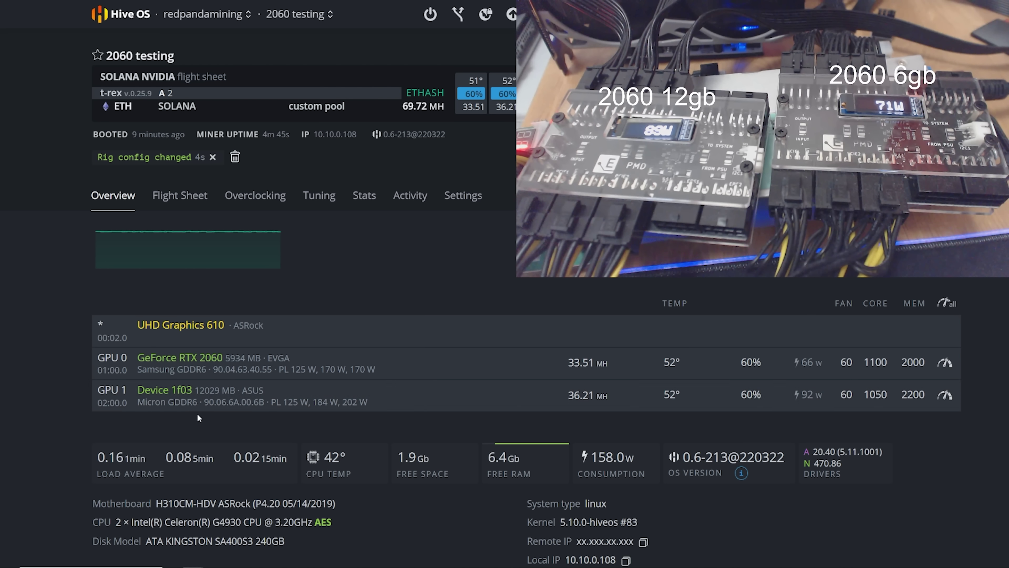
pyautogui.moveTo(198, 402); pyautogui.dragTo(267, 392)
pyautogui.click(267, 392)
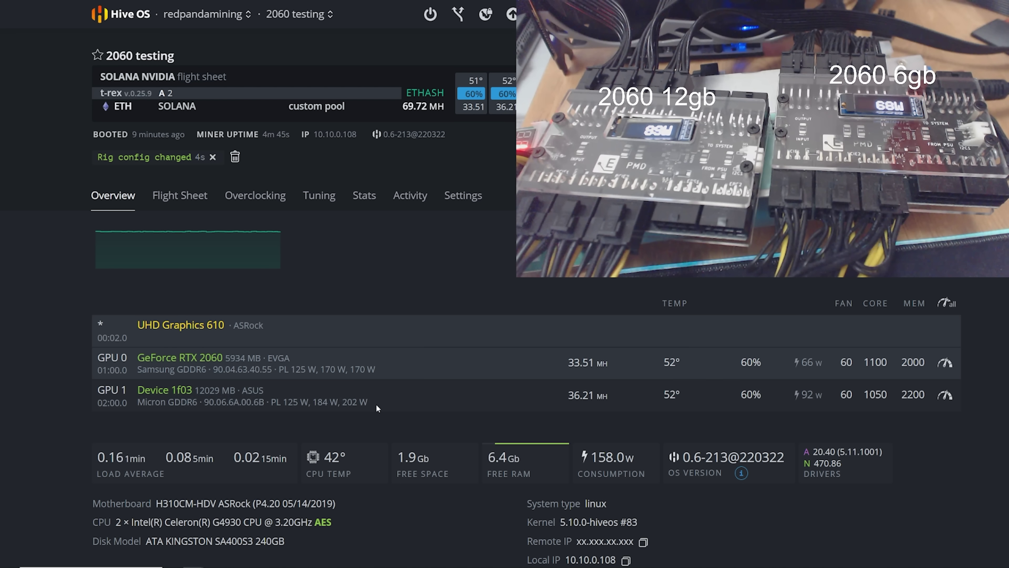
pyautogui.moveTo(377, 407); pyautogui.dragTo(133, 336)
pyautogui.click(362, 370)
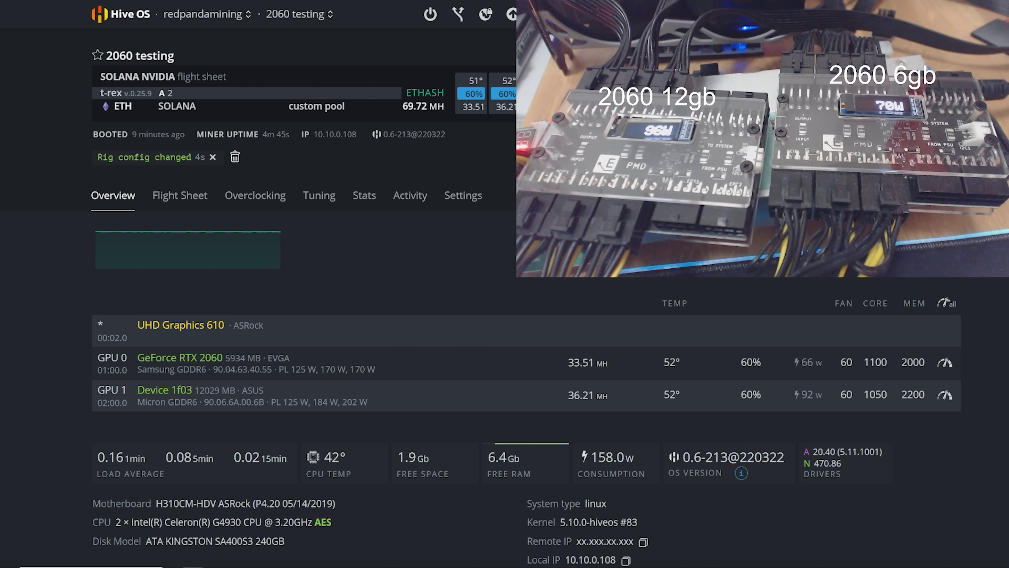
# Compare both cards' hashrates in the rig overview, and check GPU #0's efficiency in the T-Rex miner output.
pyautogui.doubleClick(212, 357)
pyautogui.click(222, 374)
pyautogui.moveTo(567, 370); pyautogui.dragTo(616, 387)
pyautogui.click(615, 388)
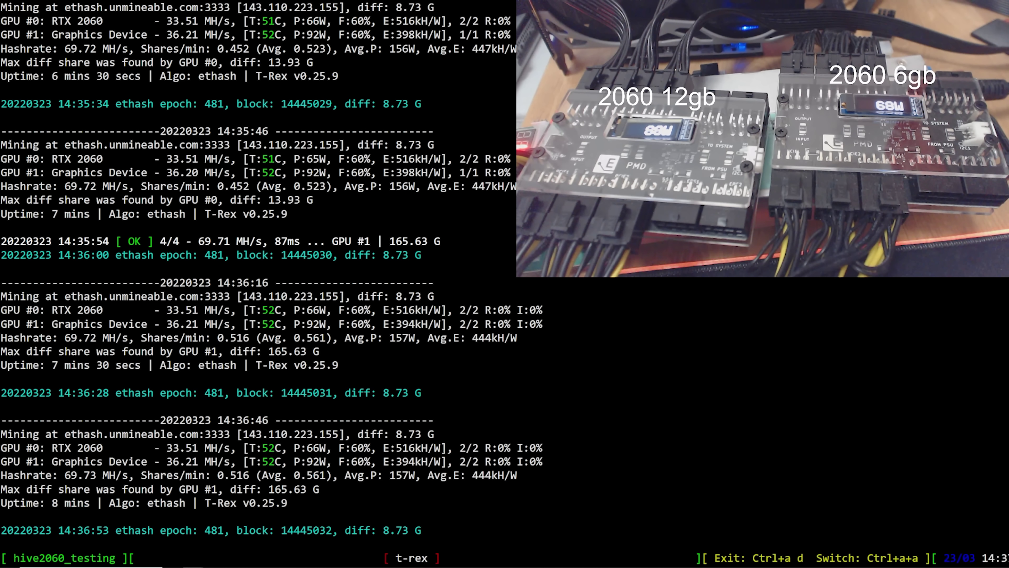
pyautogui.moveTo(396, 447); pyautogui.dragTo(440, 448)
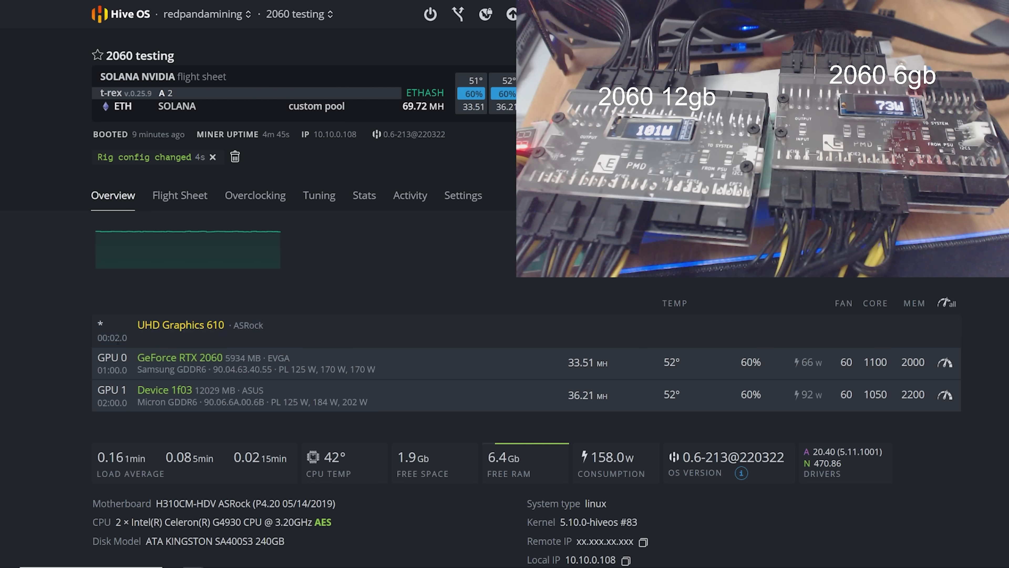
# Return to the Hive OS rig overview and recheck the GeForce RTX 2060's memory size and specifications against GPU 1.
pyautogui.moveTo(218, 369); pyautogui.dragTo(135, 336)
pyautogui.click(267, 355)
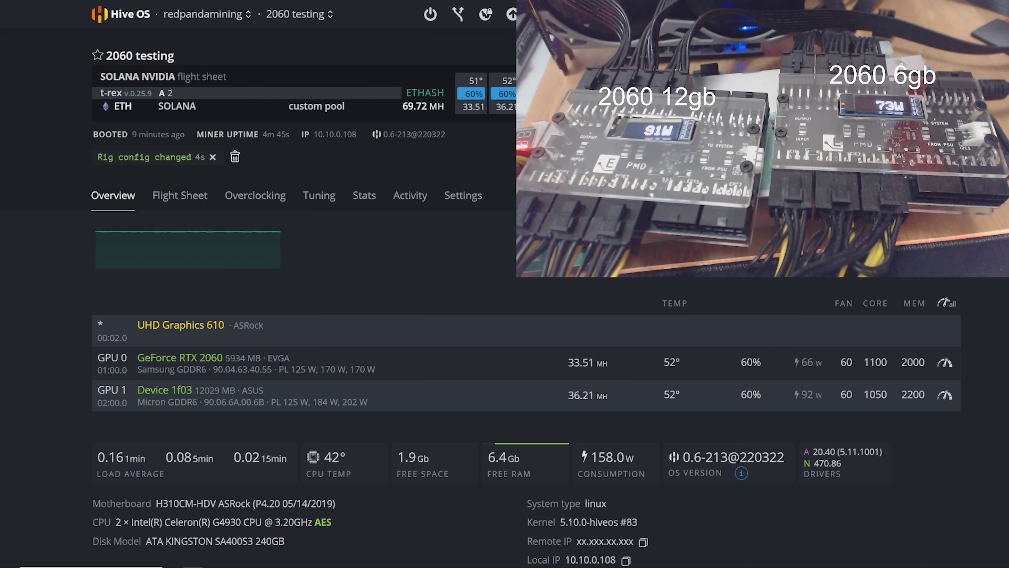
pyautogui.moveTo(267, 357); pyautogui.dragTo(225, 357)
pyautogui.moveTo(385, 371); pyautogui.dragTo(137, 392)
pyautogui.click(379, 374)
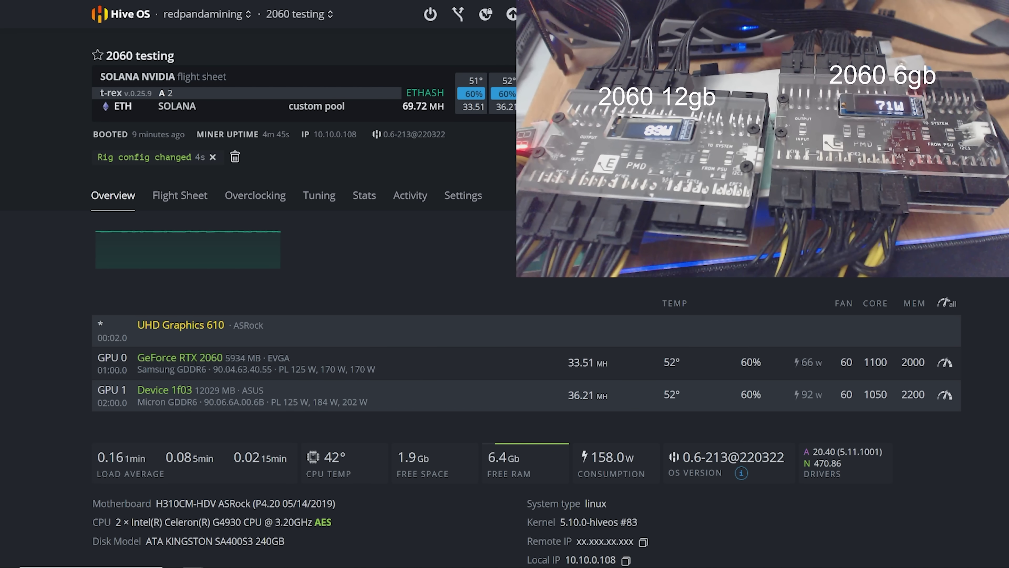
# Compare the model, memory size, memory manufacturer and card brand listed for GPU 0 and GPU 1 under Ethash.
pyautogui.moveTo(213, 369); pyautogui.dragTo(135, 364)
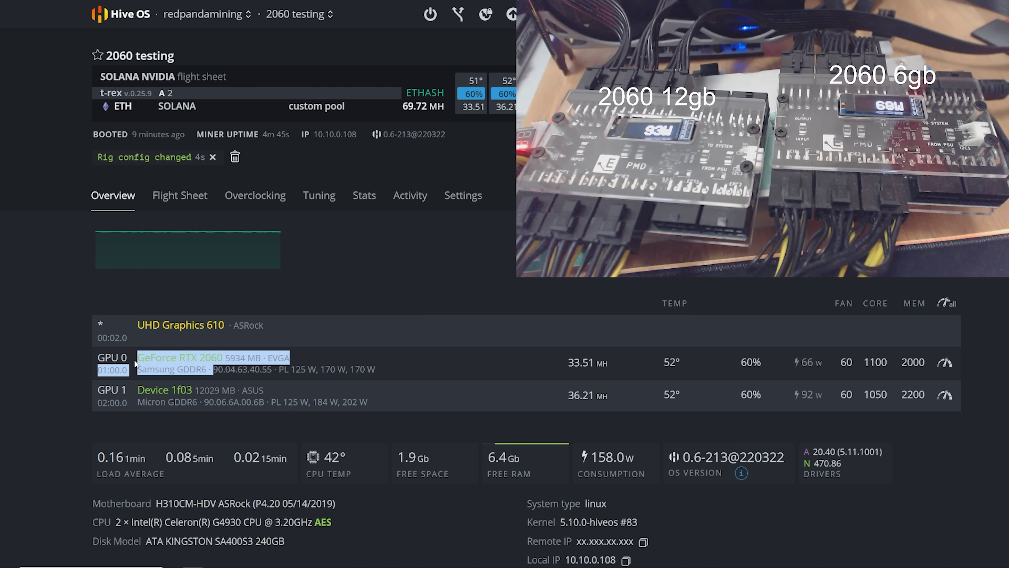
pyautogui.click(136, 364)
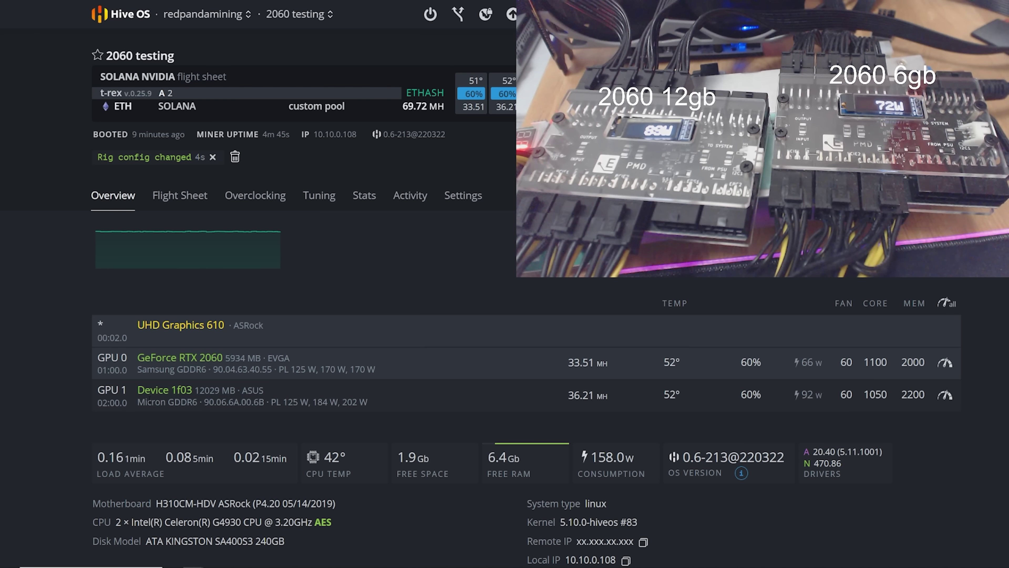
pyautogui.moveTo(139, 394); pyautogui.dragTo(131, 364)
pyautogui.doubleClick(248, 401)
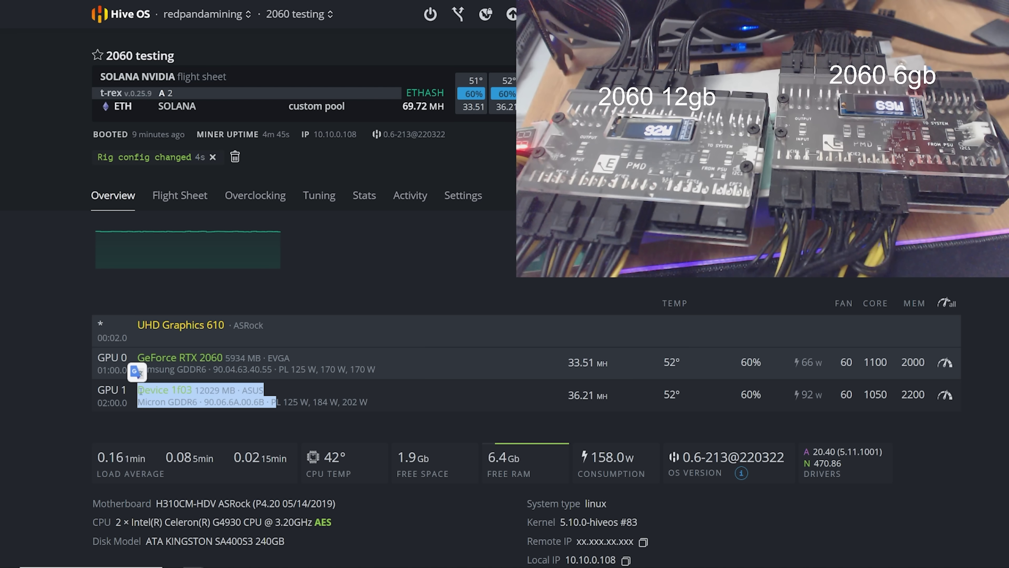
pyautogui.click(250, 395)
pyautogui.moveTo(200, 403); pyautogui.dragTo(137, 390)
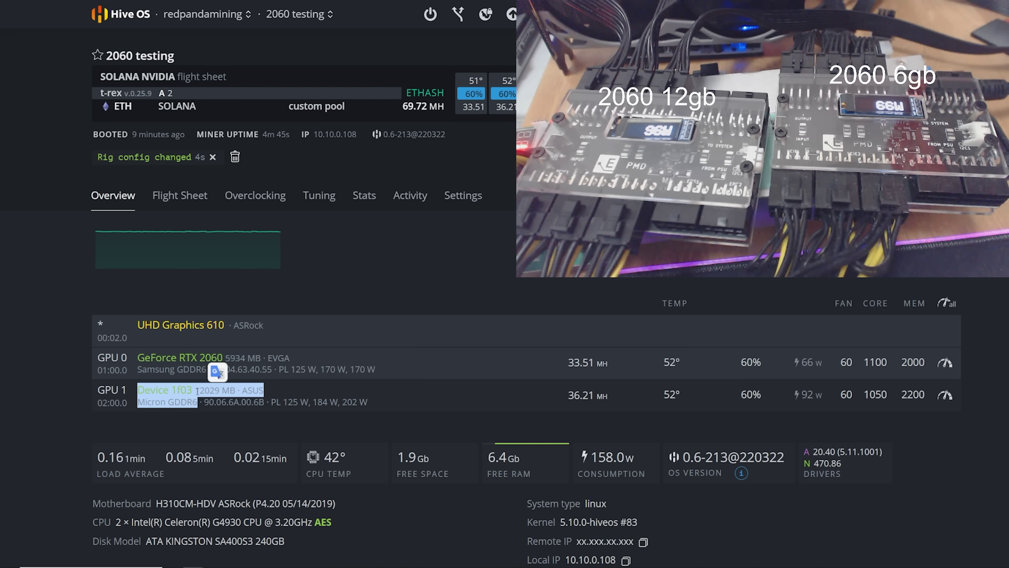
pyautogui.moveTo(194, 391); pyautogui.dragTo(257, 398)
pyautogui.click(281, 400)
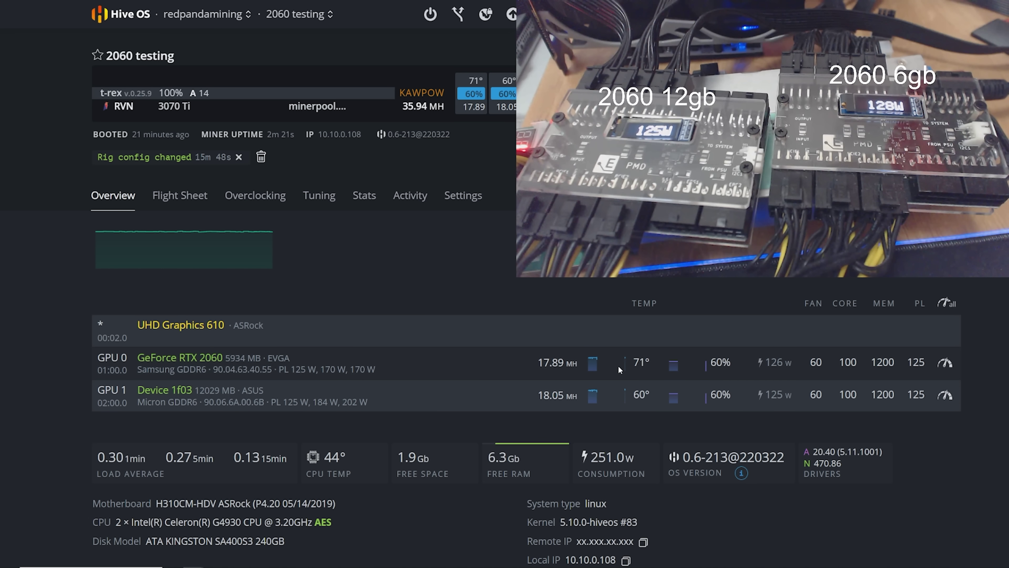
# Check GPU 0's temperature and GPU 1's hashrate in the rig overview while mining RVN on KawPow.
pyautogui.doubleClick(647, 364)
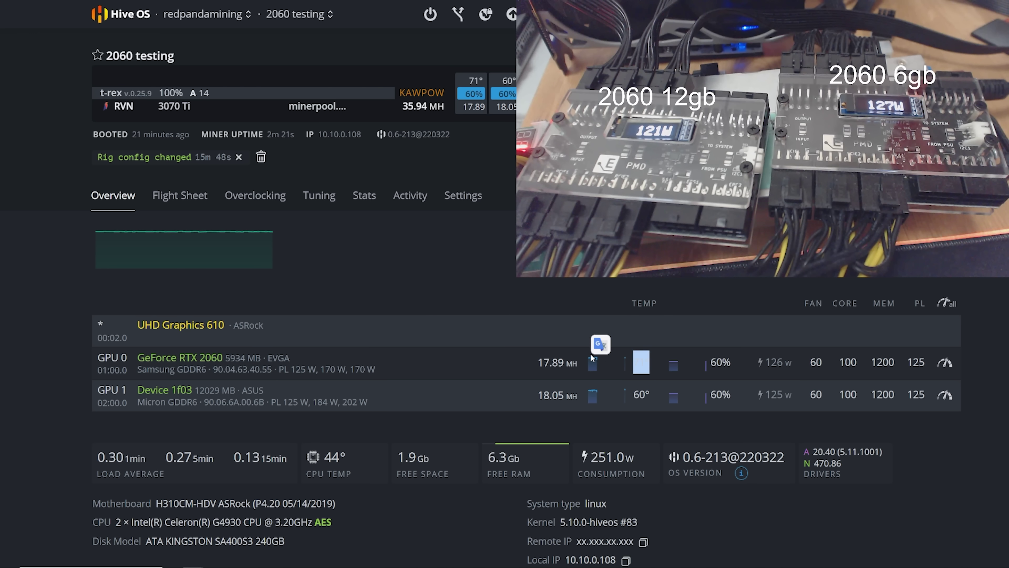
pyautogui.click(554, 305)
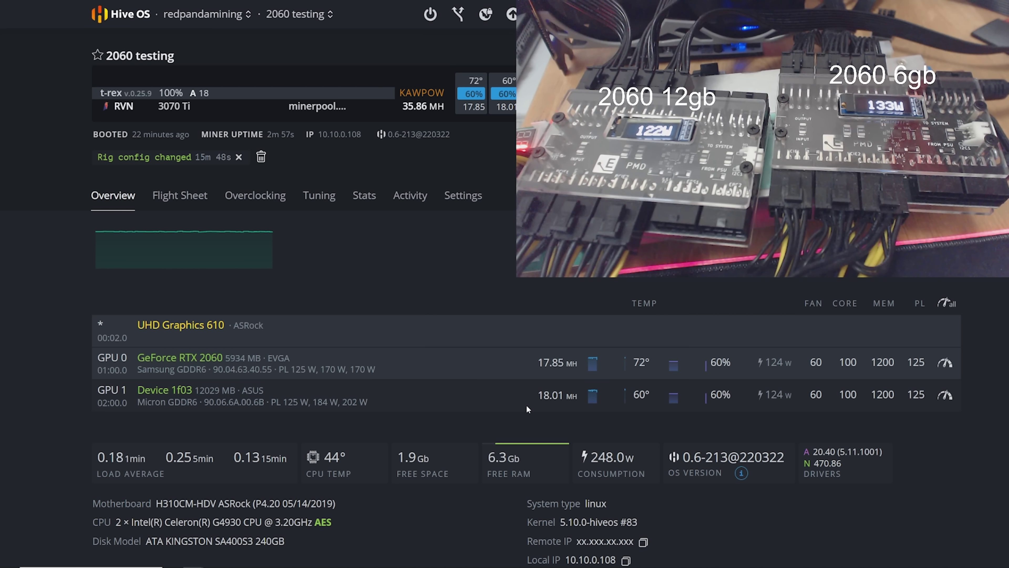
pyautogui.moveTo(584, 396); pyautogui.dragTo(519, 386)
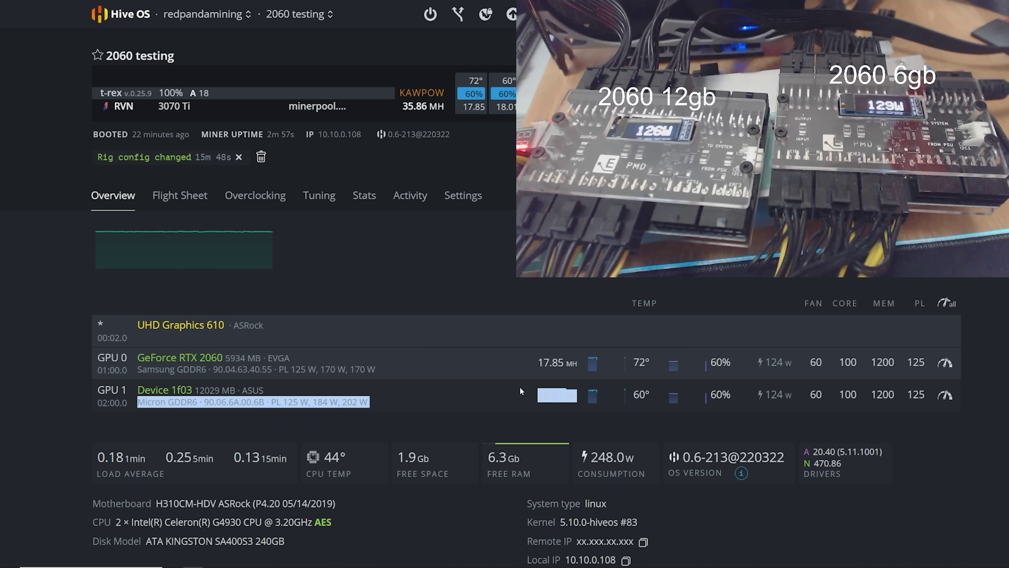
pyautogui.click(488, 302)
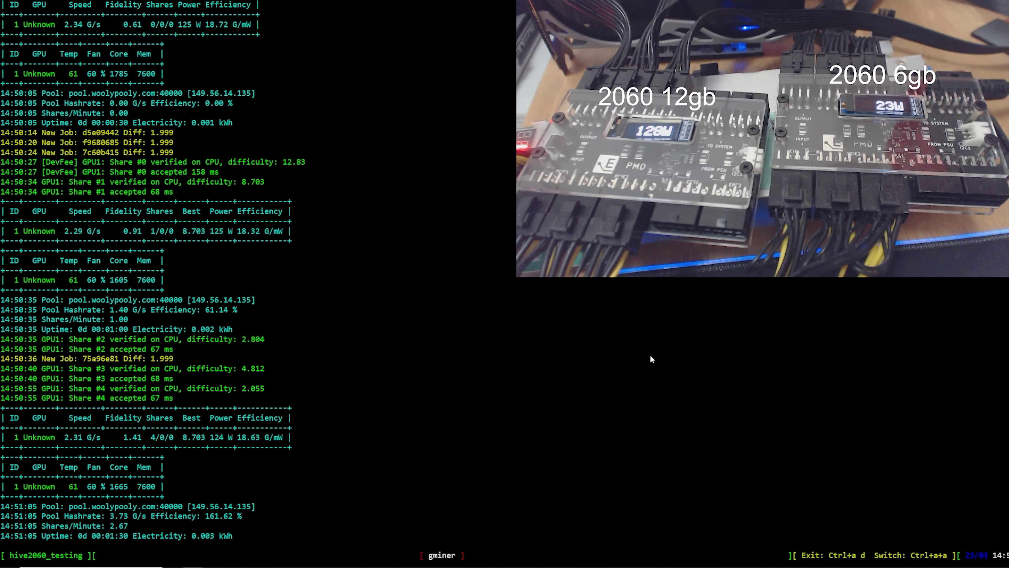
# Reduce the miner console's text size and examine the gminer startup line about initializing GPU0.
pyautogui.moveTo(310, 185); pyautogui.dragTo(8, 4)
pyautogui.click(176, 138)
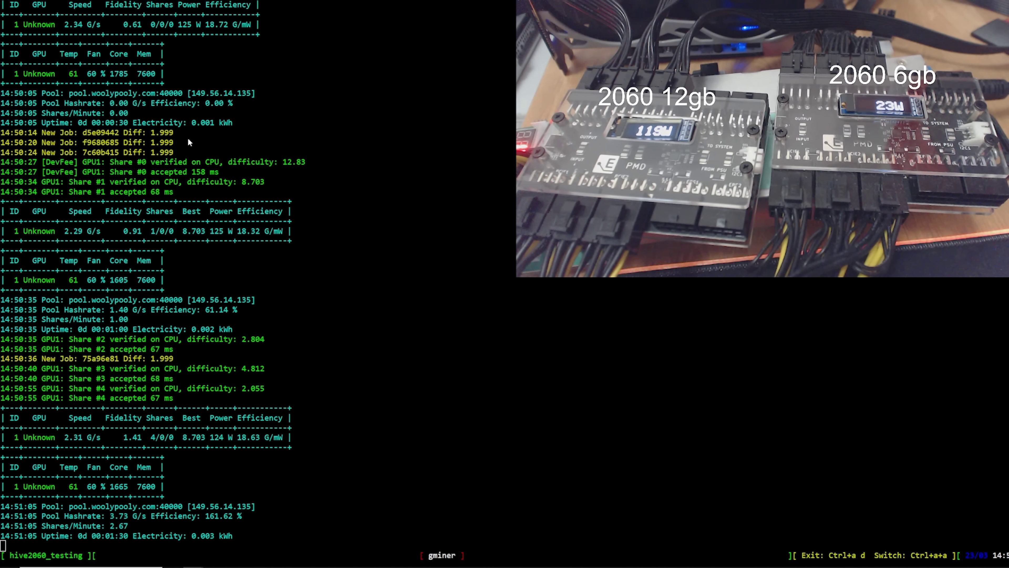
pyautogui.hotkey('ctrl', '-')
pyautogui.hotkey('ctrl', '-')
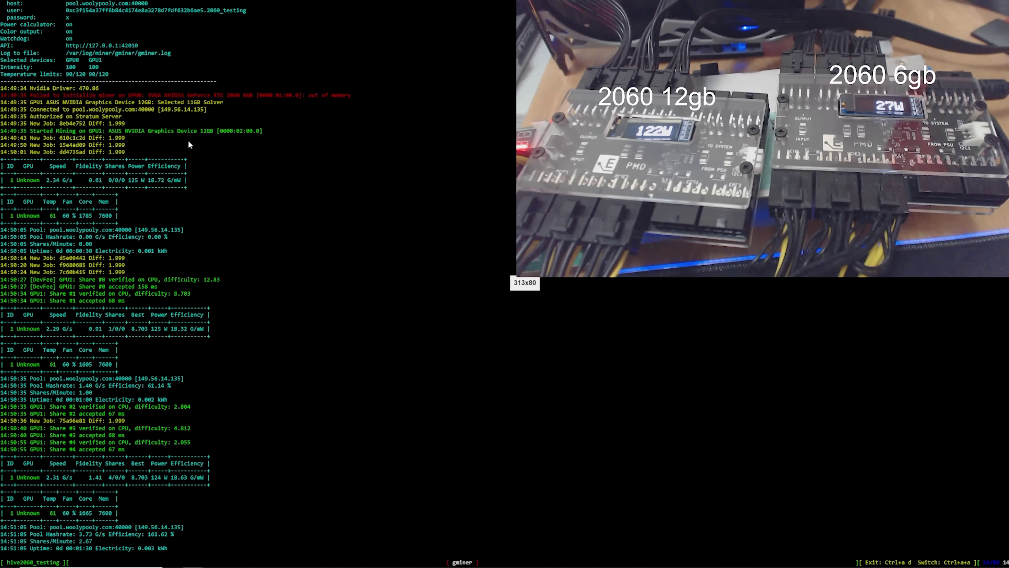
pyautogui.tripleClick(351, 97)
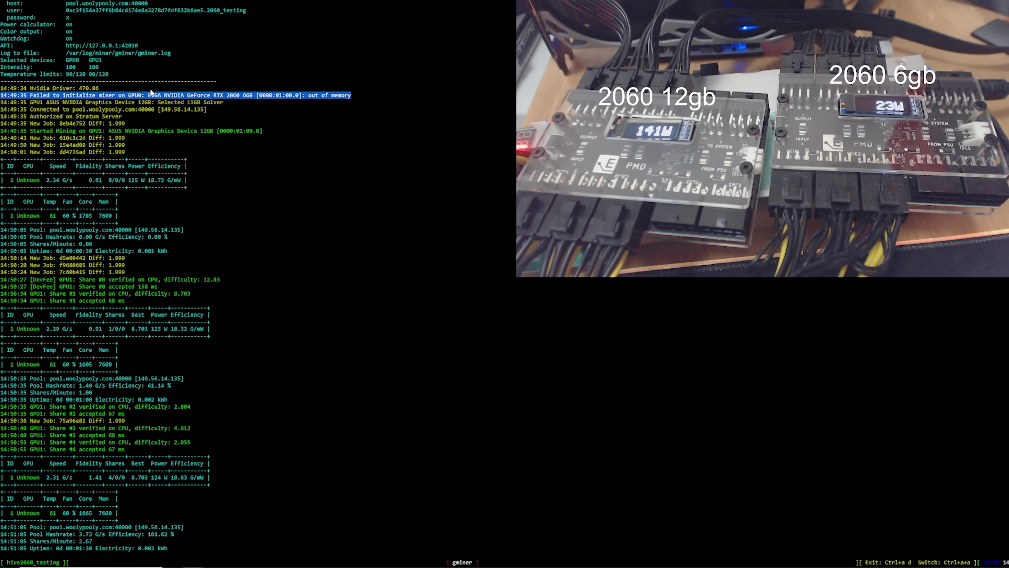
pyautogui.moveTo(351, 95); pyautogui.dragTo(308, 95)
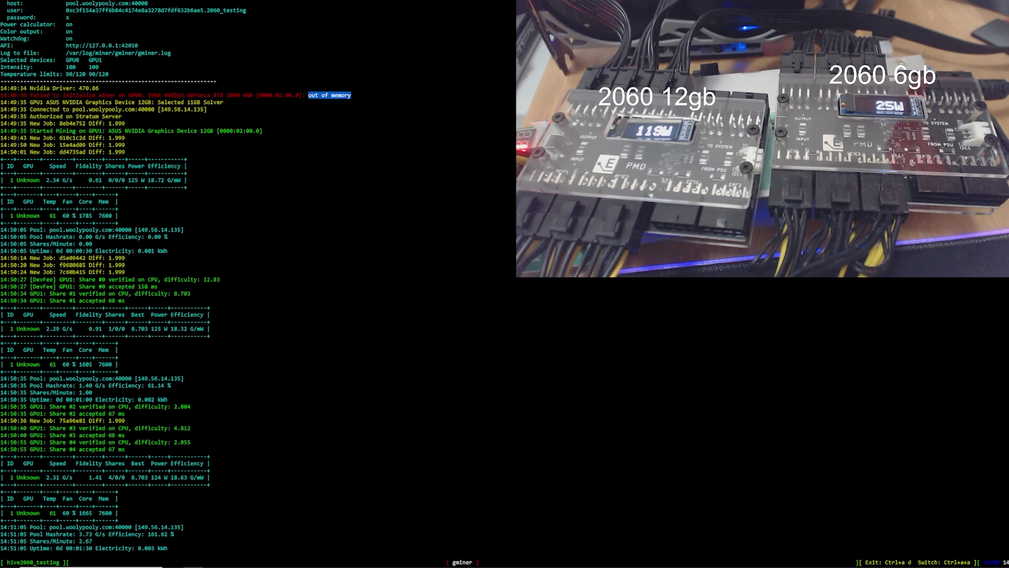
pyautogui.moveTo(36, 95); pyautogui.dragTo(236, 94)
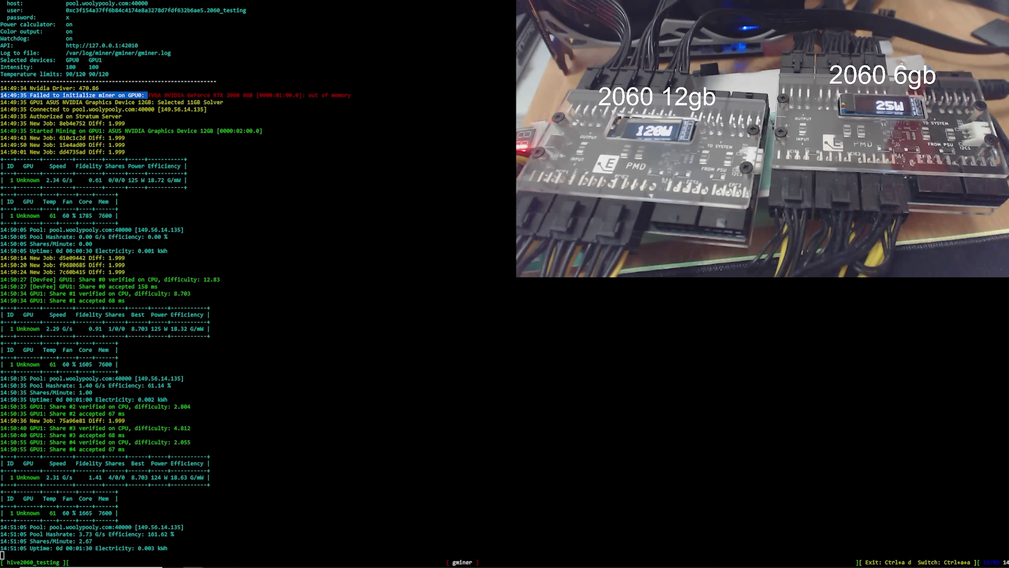
pyautogui.moveTo(308, 95); pyautogui.dragTo(362, 102)
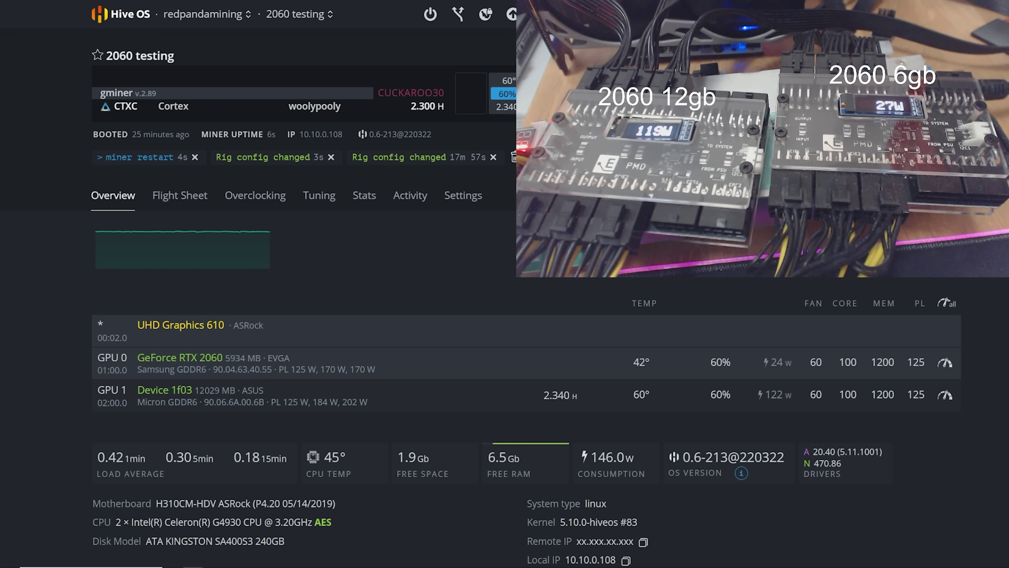
# Check the Device 1f03 entry in the Hive OS overview, and examine GPU 1's speed, power and efficiency in the enlarged gminer output.
pyautogui.moveTo(158, 390); pyautogui.dragTo(281, 390)
pyautogui.click(307, 397)
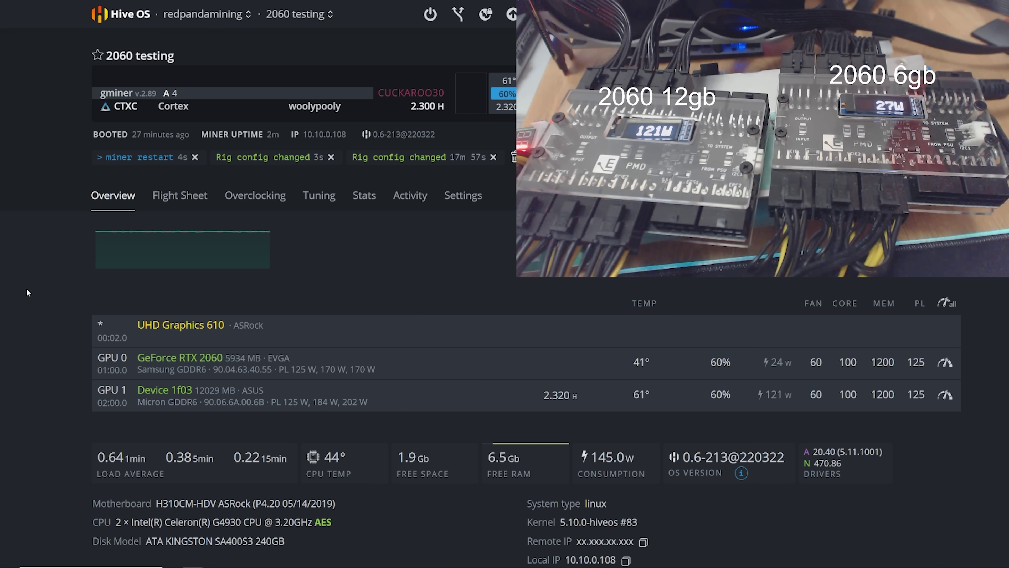
pyautogui.hotkey('alt', 'Tab')
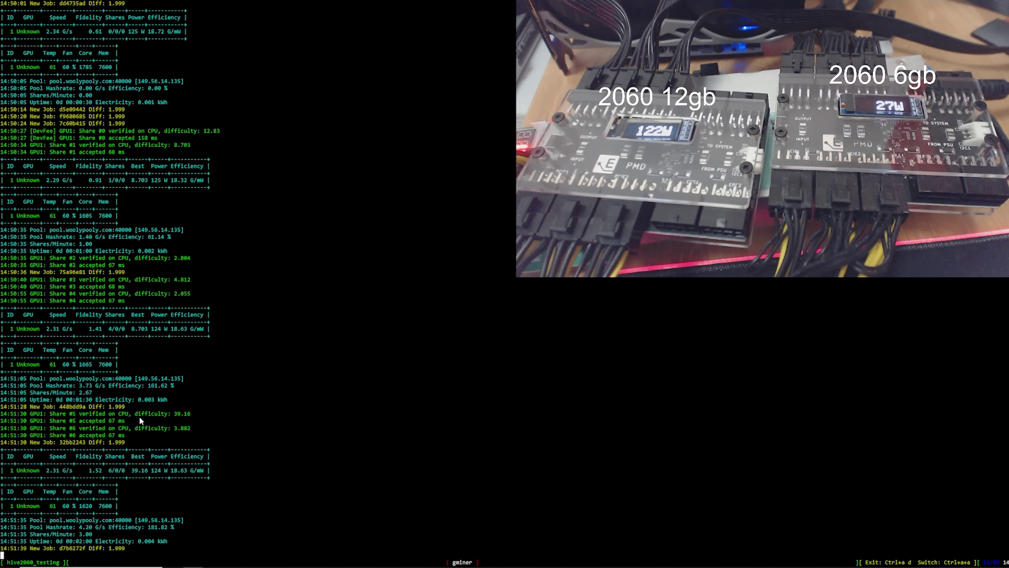
pyautogui.scroll(3, 214, 413)
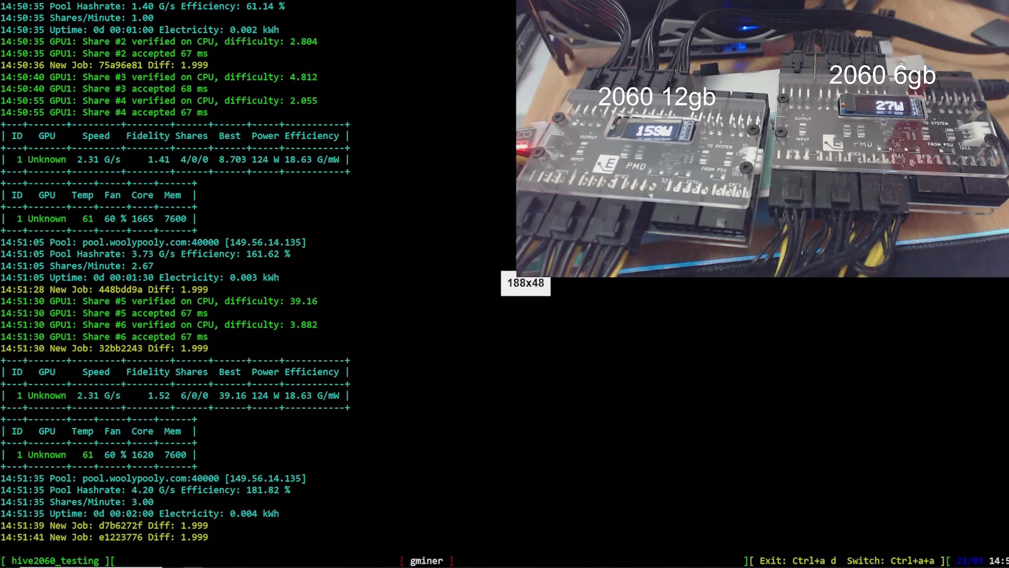
pyautogui.scroll(-1, 214, 413)
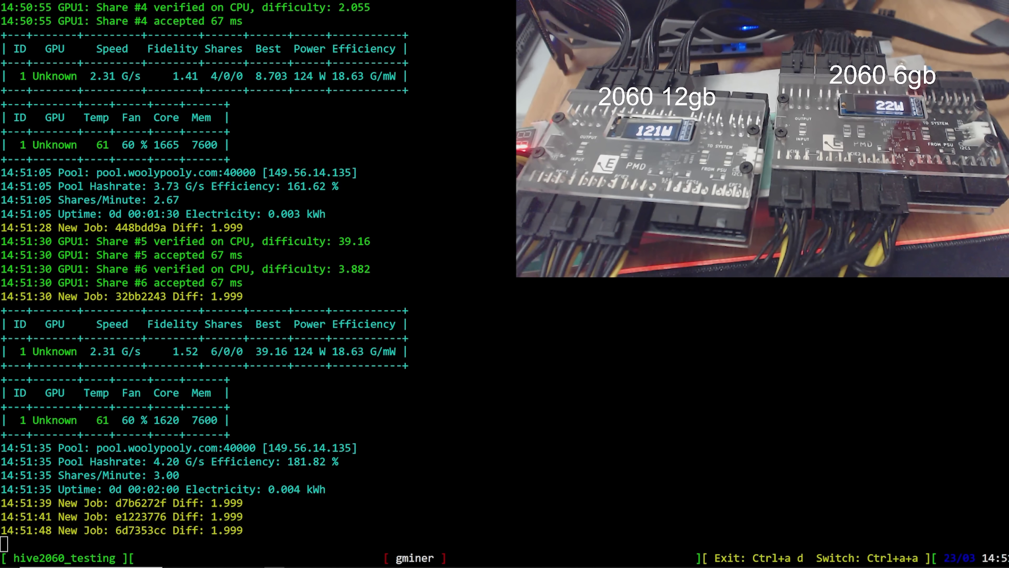
pyautogui.hotkey('ctrl', 'a')
pyautogui.press('a')
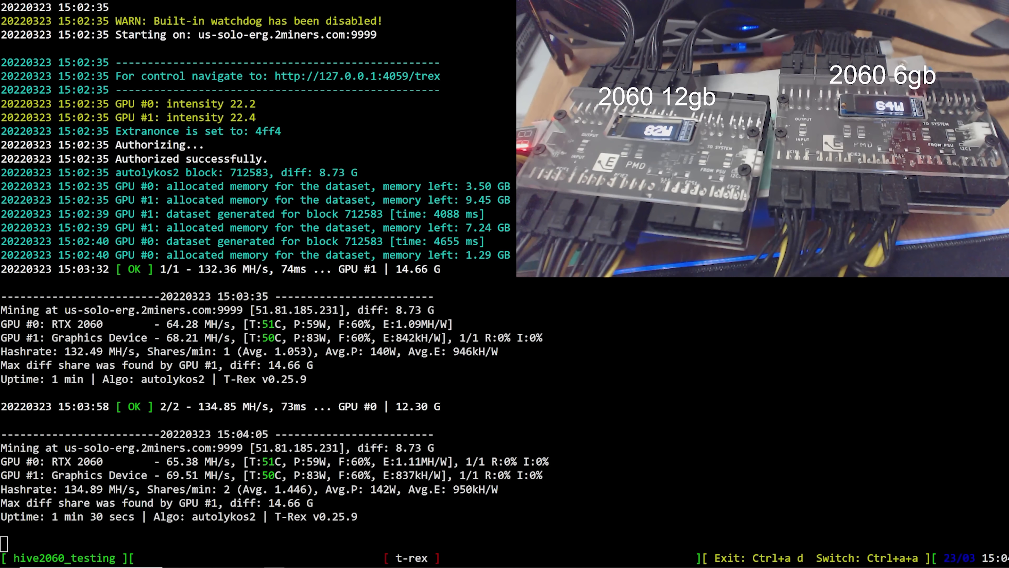
# Compare both cards' Autolykos2 figures in the Hive OS overview, and check GPU #0's efficiency in the T-Rex output.
pyautogui.hotkey('alt', 'Tab')
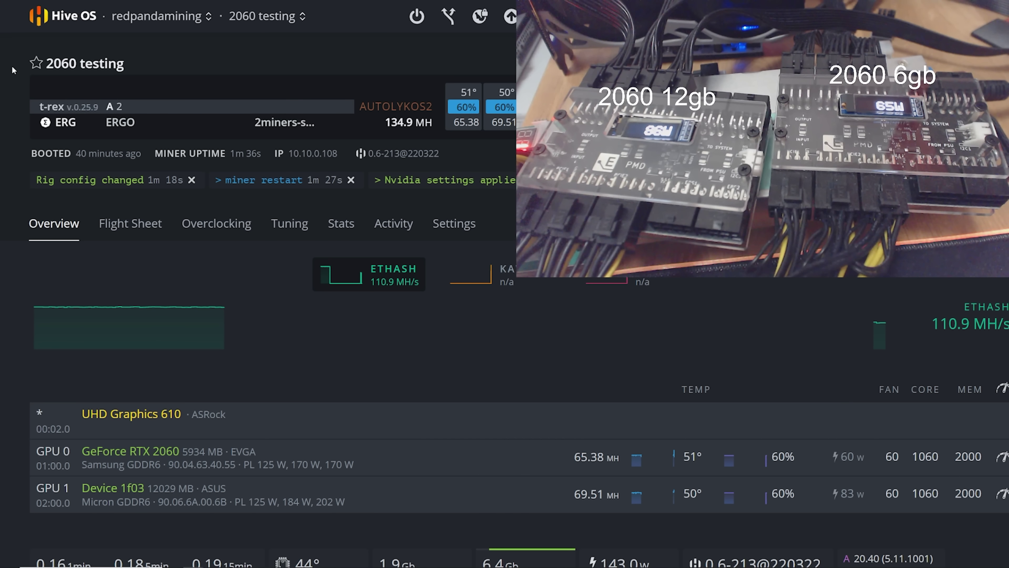
pyautogui.scroll(-1, 365, 406)
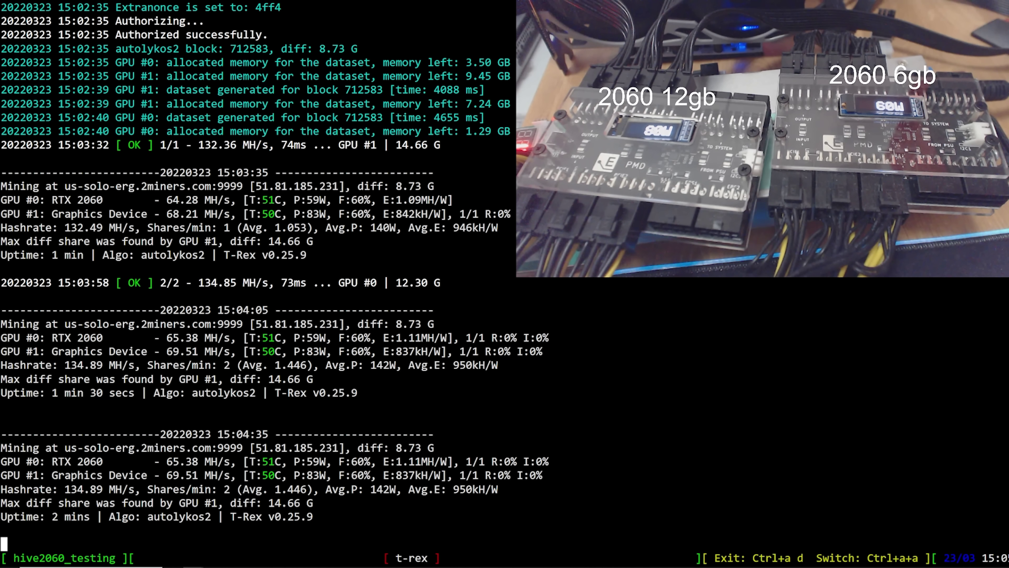
pyautogui.moveTo(434, 461); pyautogui.dragTo(377, 461)
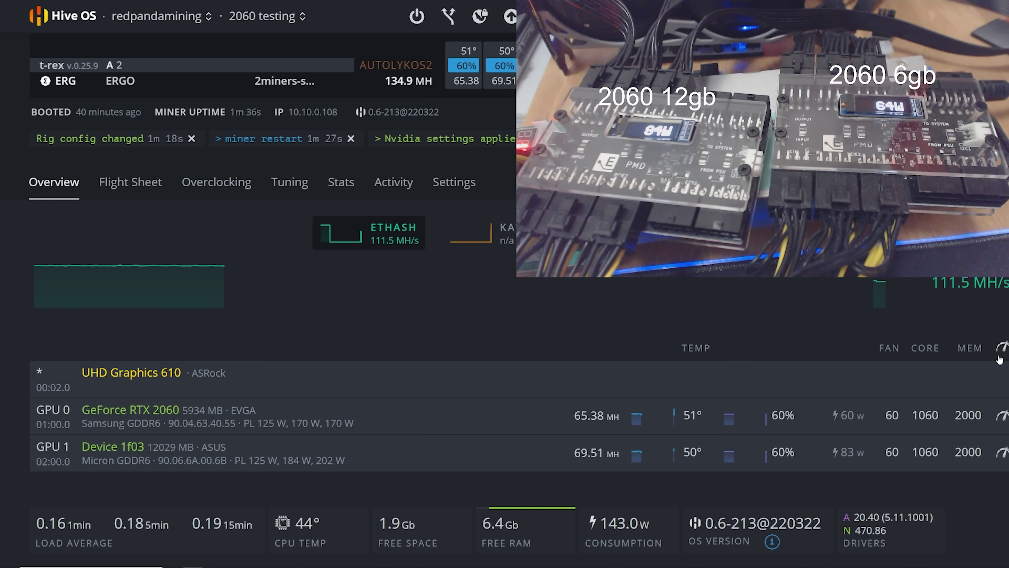
# Set the GPUs' core clock offset to 140 MHz and power limit to 110 W in the overclock config, and save it.
pyautogui.click(1003, 414)
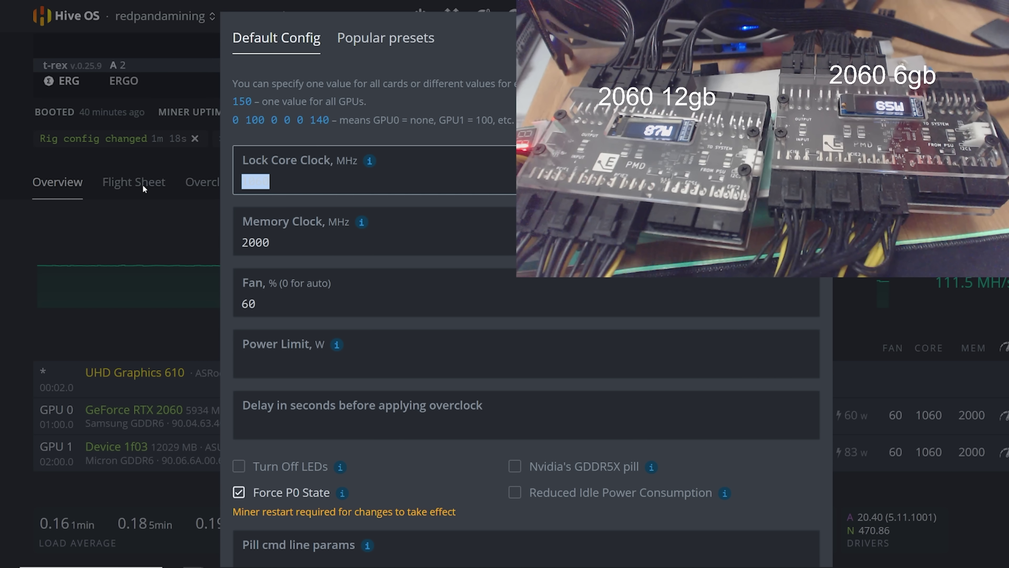
pyautogui.write('140')
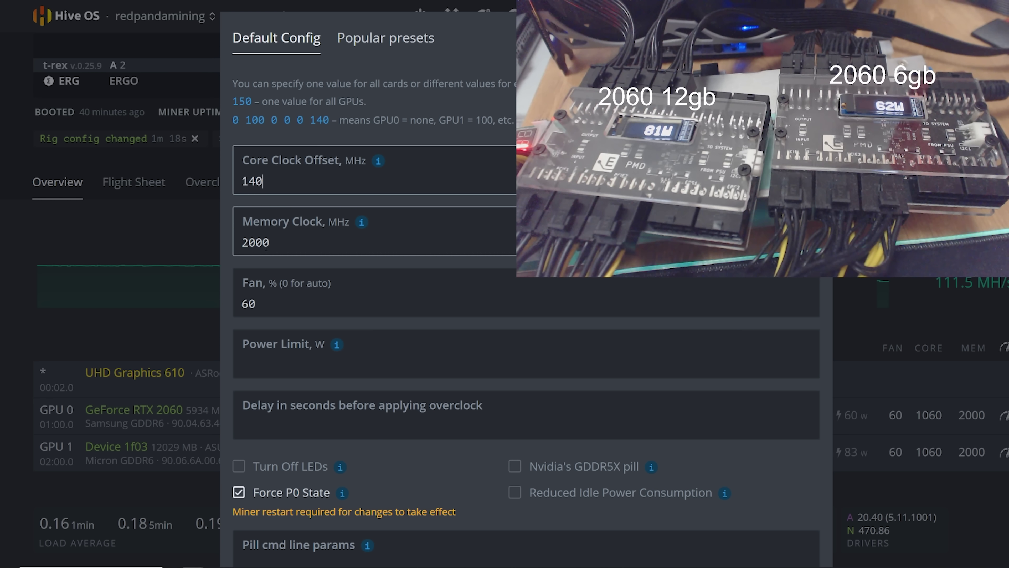
pyautogui.click(277, 360)
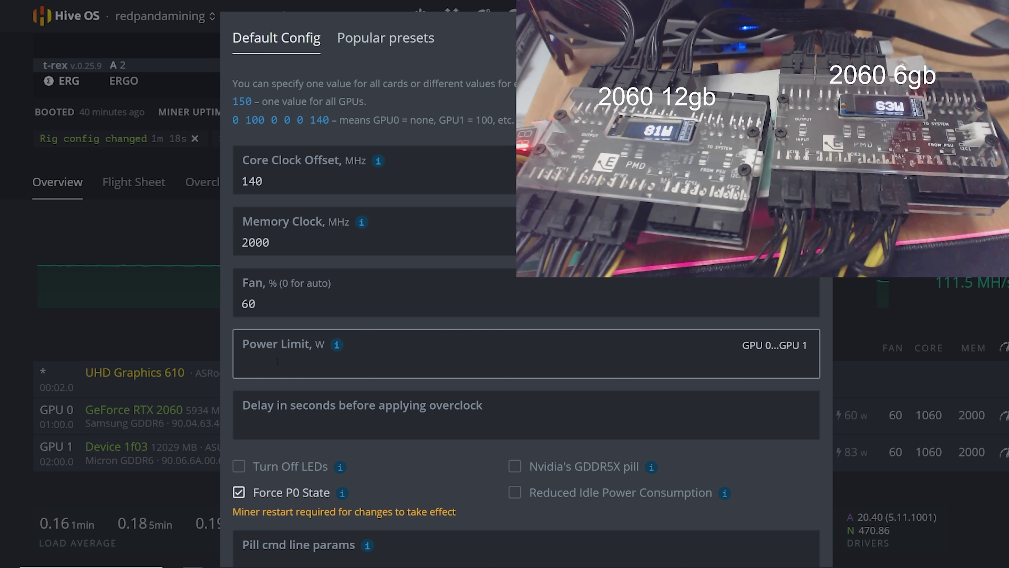
pyautogui.write('110')
pyautogui.scroll(-3, 791, 493)
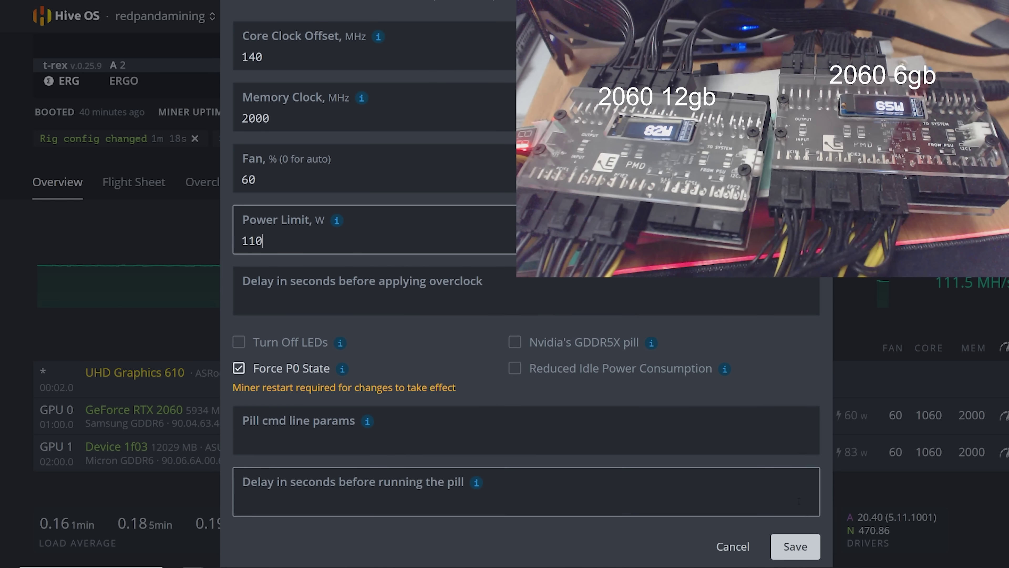
pyautogui.click(794, 545)
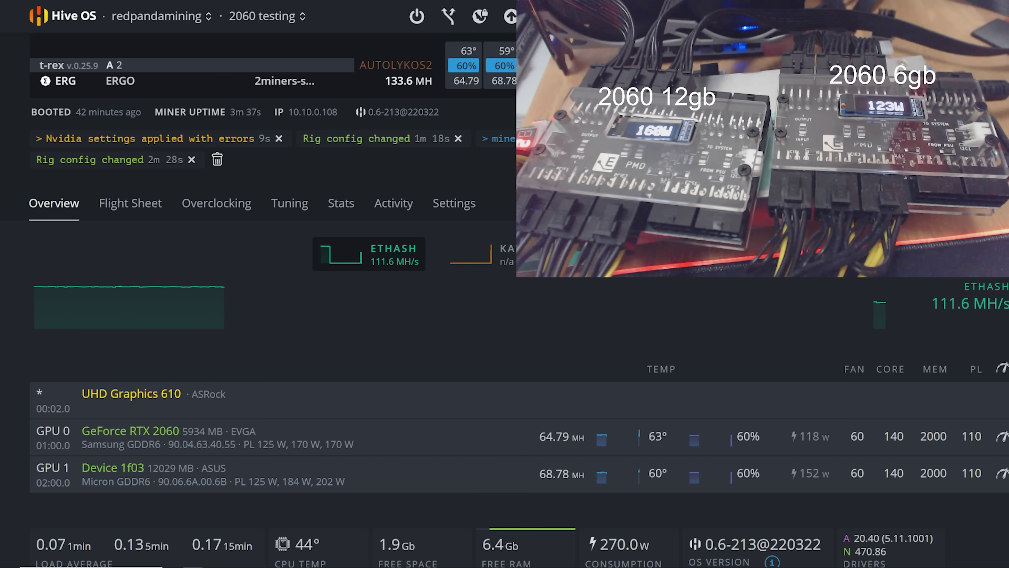
# Clear the rig's message list, and save the overclock config with the core clock offset set to 125 MHz.
pyautogui.click(217, 159)
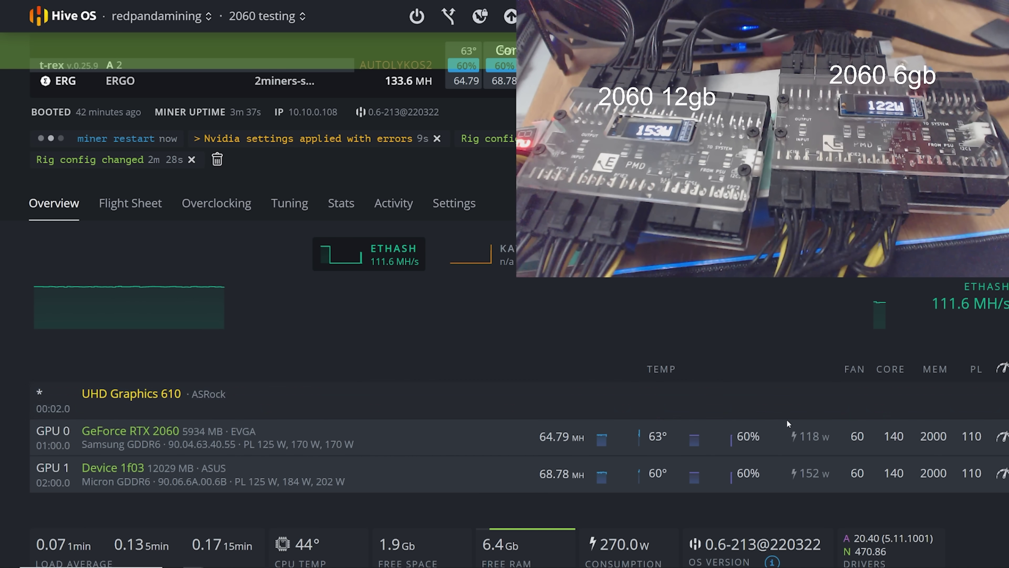
pyautogui.click(1003, 348)
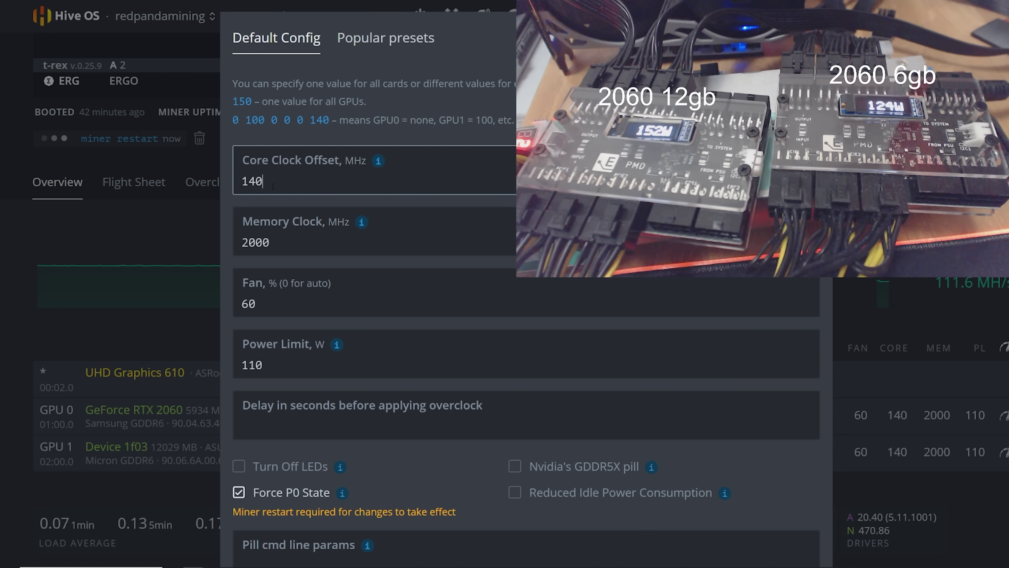
pyautogui.doubleClick(252, 181)
pyautogui.moveTo(263, 182); pyautogui.dragTo(250, 185)
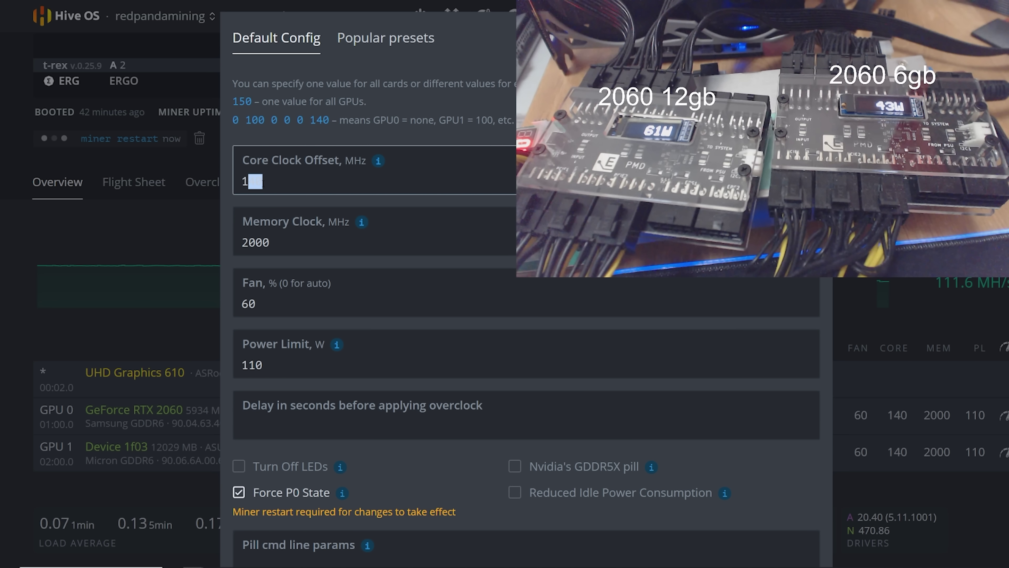
pyautogui.write('25')
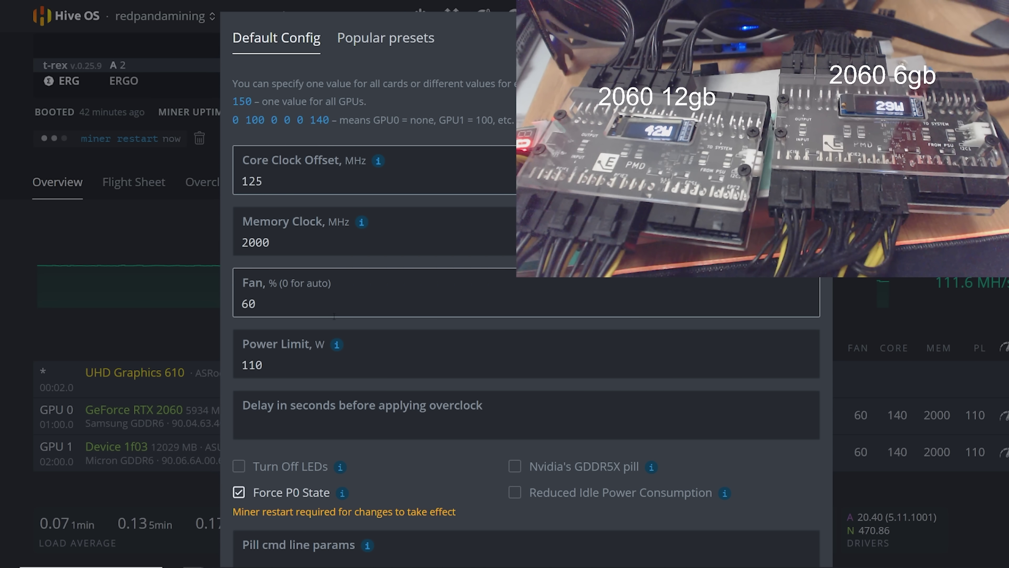
pyautogui.click(255, 365)
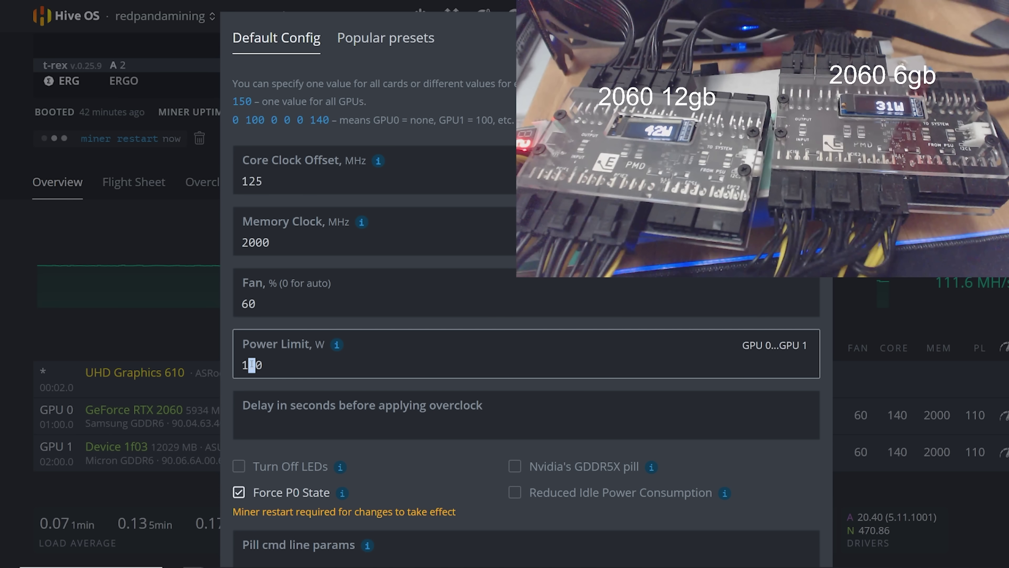
pyautogui.scroll(-3, 255, 365)
pyautogui.click(793, 545)
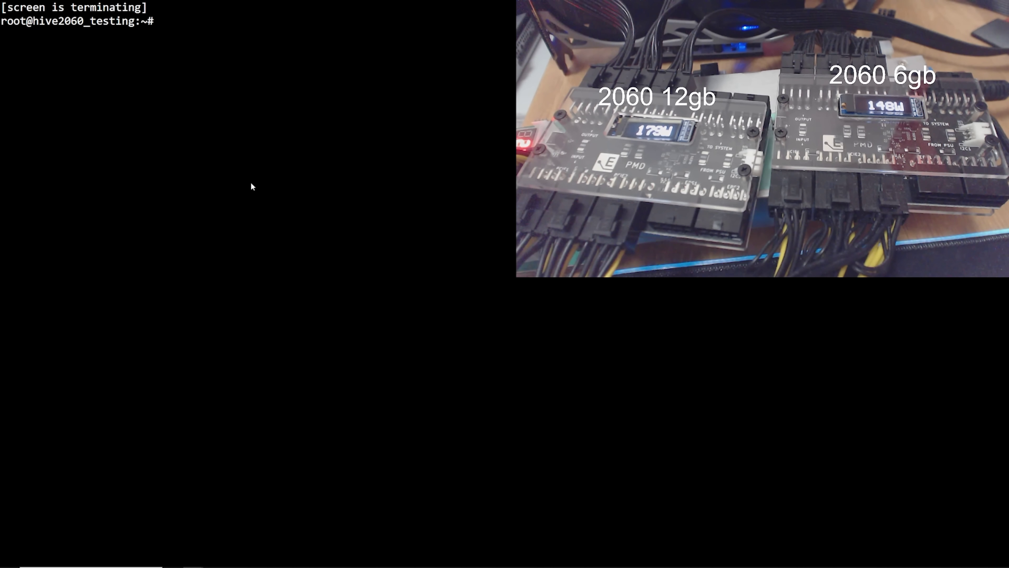
# Reopen the miner output by running the miner command in the rig's terminal.
pyautogui.write('miner')
pyautogui.press('Return')
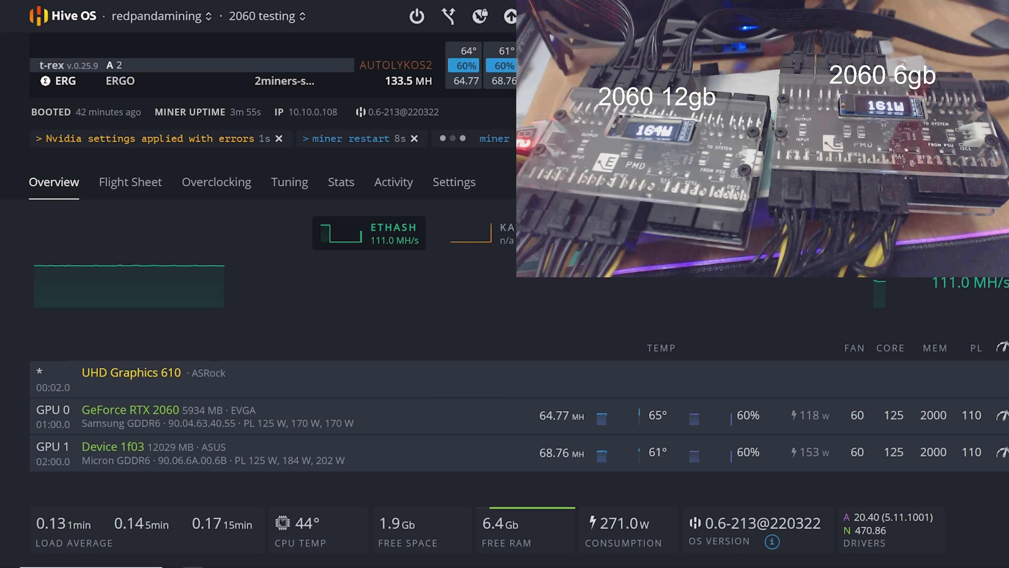
# Review the GPUs' core clock, memory clock, fan and power limit settings in the overclock config, and close it unchanged.
pyautogui.click(159, 16)
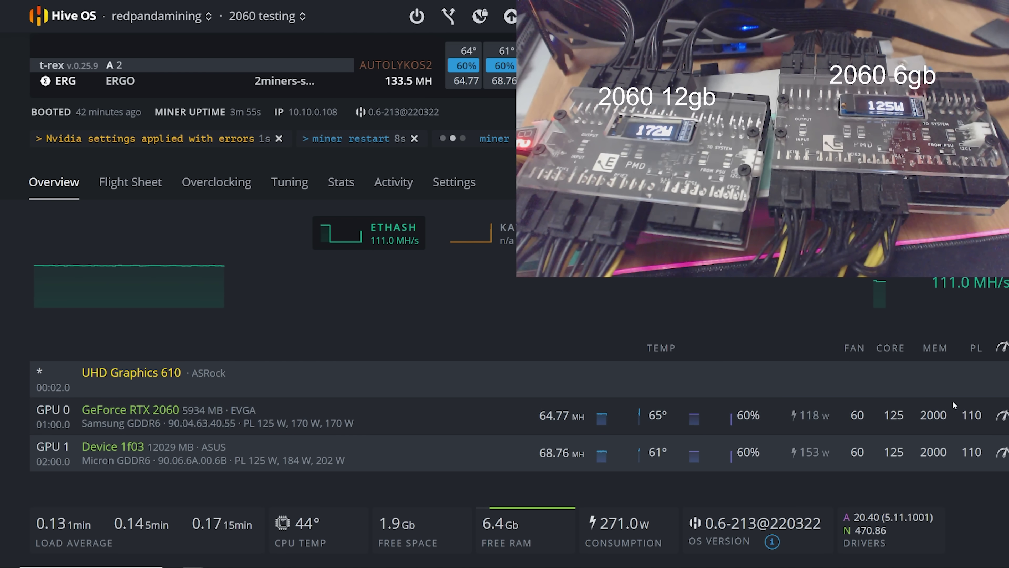
pyautogui.click(1002, 347)
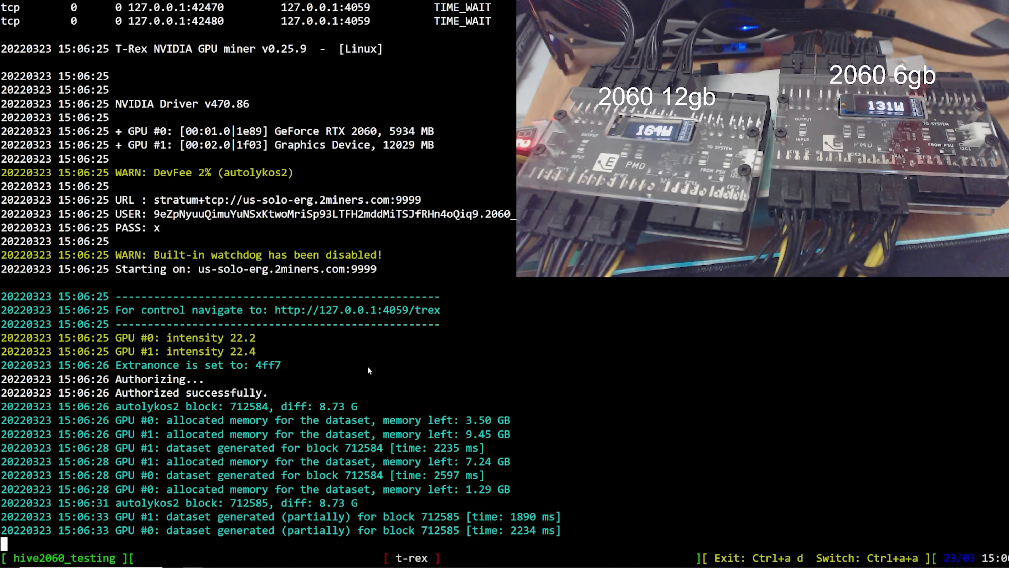
pyautogui.hotkey('ctrl', '=')
pyautogui.hotkey('ctrl', '-')
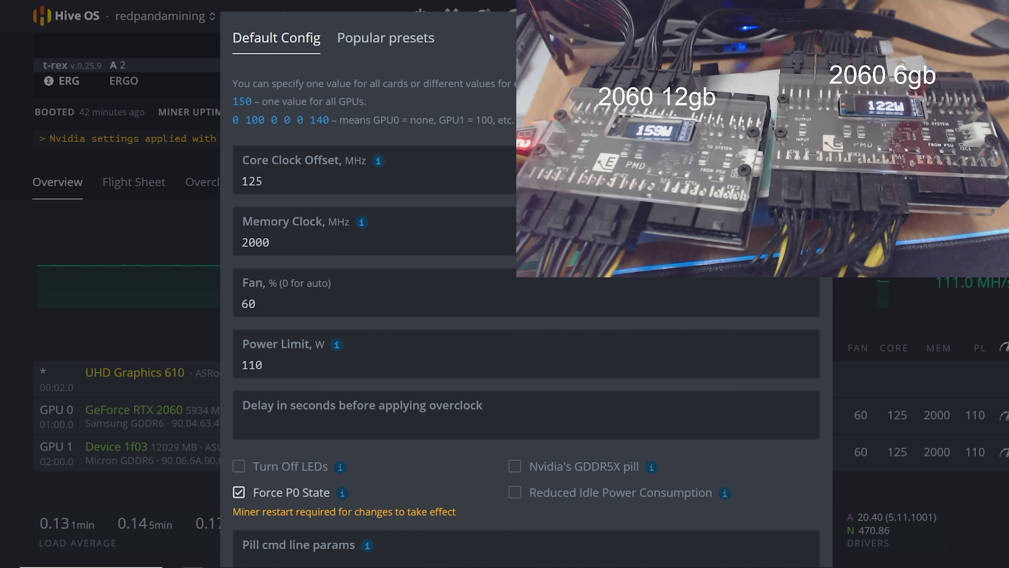
pyautogui.press('Escape')
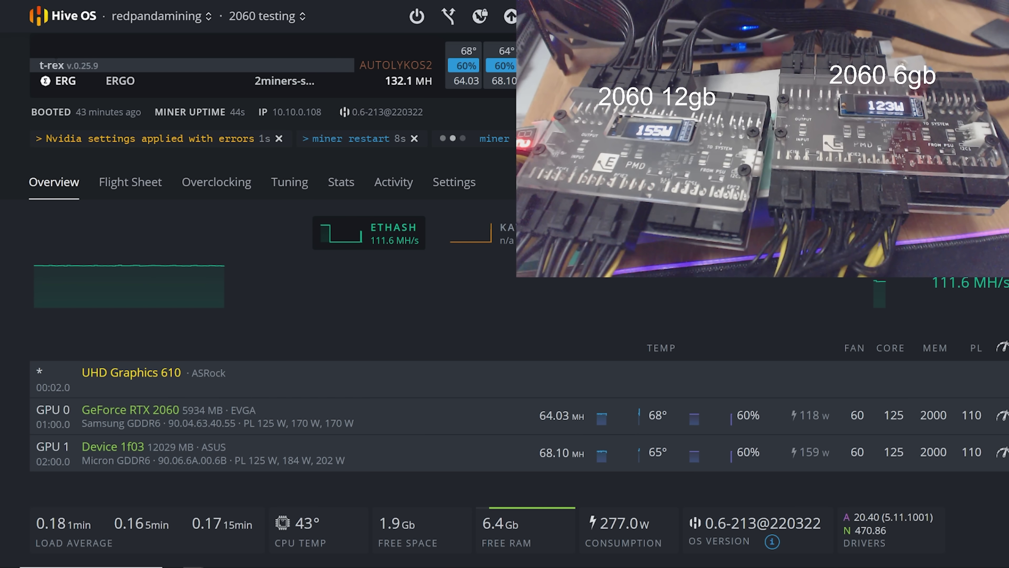
# Dismiss the Nvidia settings message, and compare both cards' Autolykos2 hashrates in the T-Rex output.
pyautogui.hotkey('alt', 'Tab')
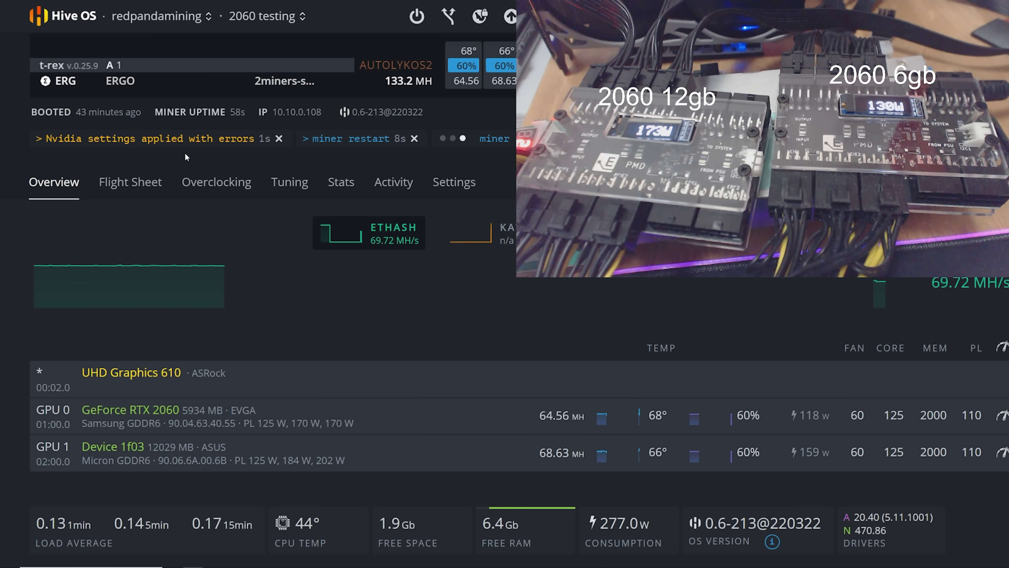
pyautogui.click(279, 138)
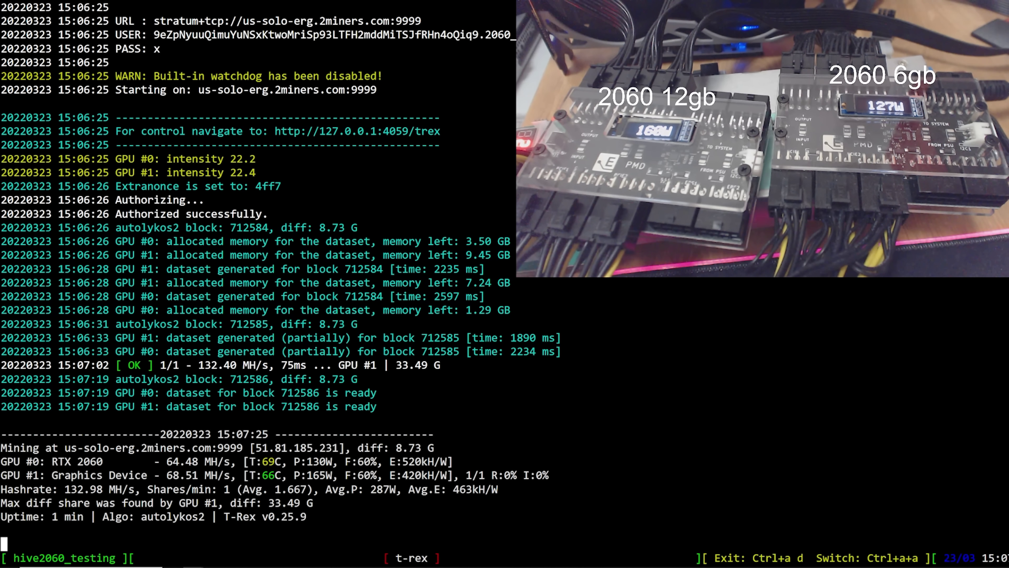
pyautogui.moveTo(244, 475)
pyautogui.mouseDown()
pyautogui.moveTo(167, 461)
pyautogui.moveTo(248, 475)
pyautogui.mouseUp()
pyautogui.hotkey('ctrl', 'c')
pyautogui.hotkey('ctrl', 'c')
pyautogui.moveTo(165, 461); pyautogui.dragTo(247, 475)
pyautogui.hotkey('ctrl', 'c')
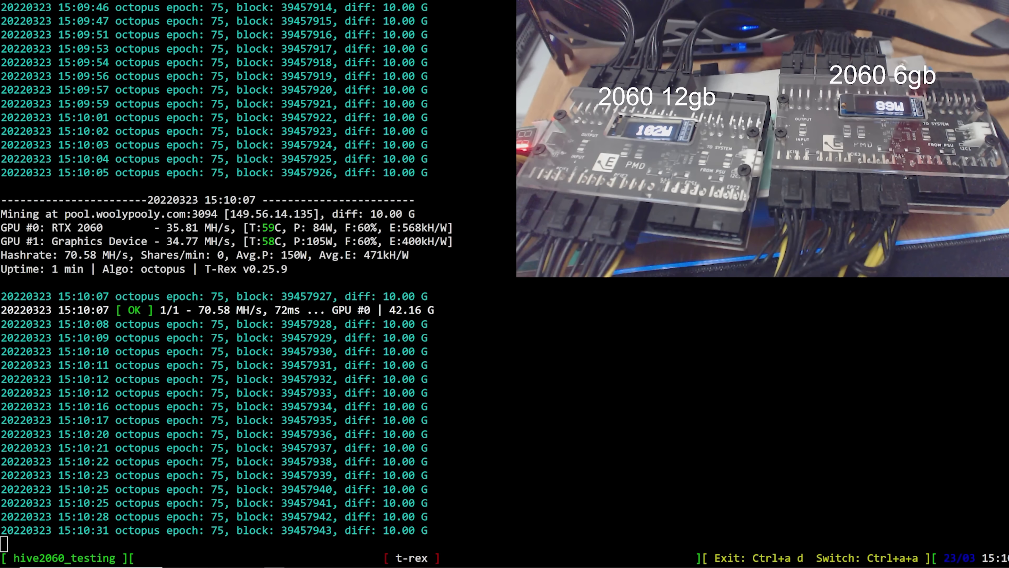
# Compare both cards' Octopus results in the T-Rex output and their cngpu results in the CryptoDredge output.
pyautogui.moveTo(147, 214); pyautogui.dragTo(78, 199)
pyautogui.click(78, 199)
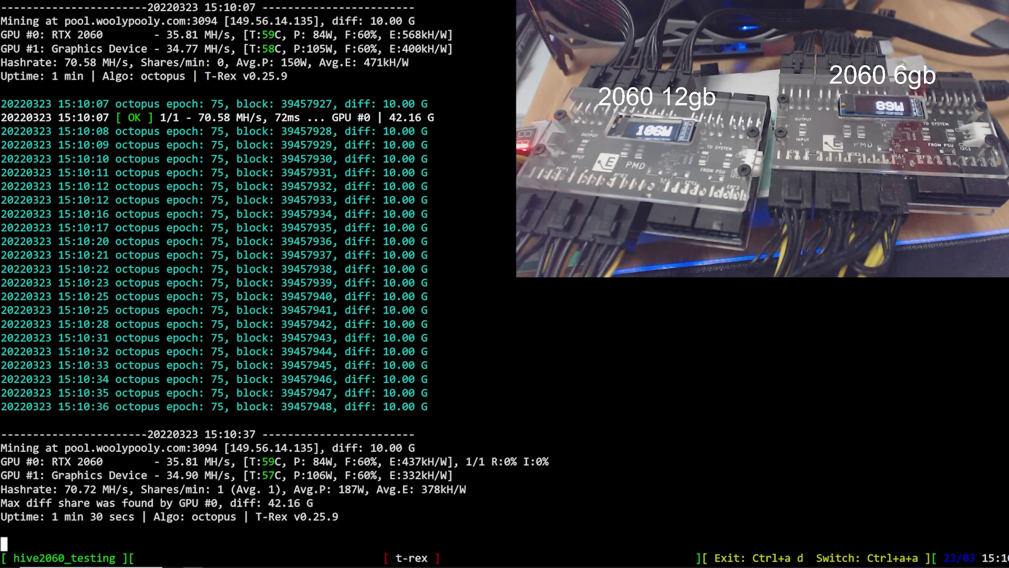
pyautogui.moveTo(402, 448); pyautogui.dragTo(453, 448)
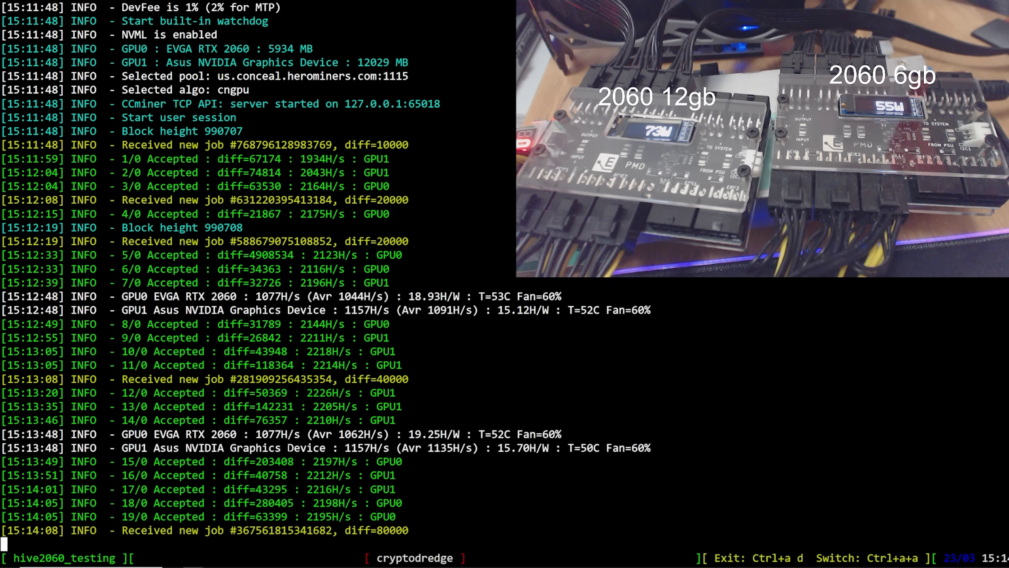
pyautogui.hotkey('alt', 'Tab')
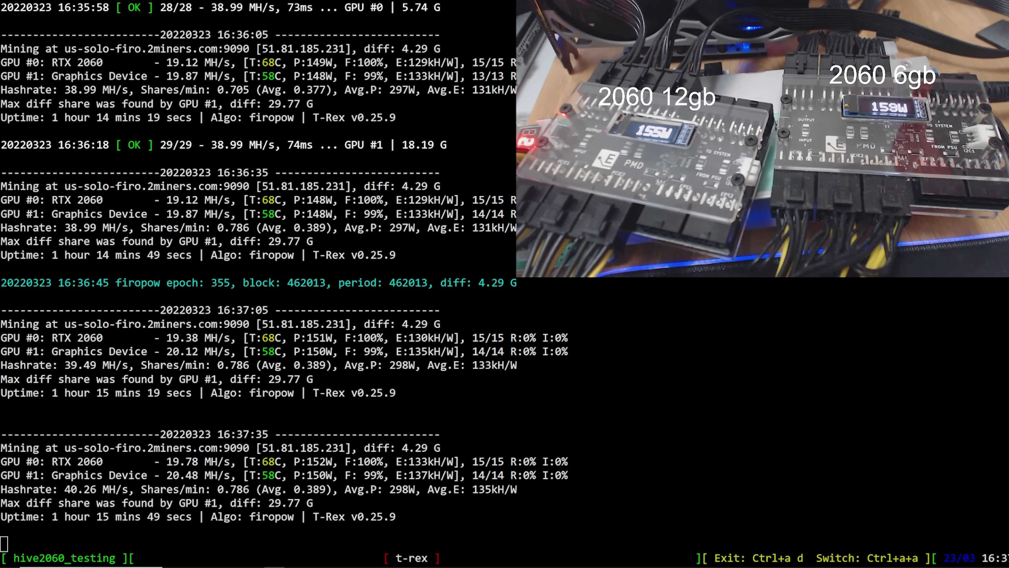
# Check both cards' FiroPow results in the T-Rex output, and GPU 0's fan setting in the Hive OS overview.
pyautogui.moveTo(568, 351); pyautogui.dragTo(295, 337)
pyautogui.click(302, 320)
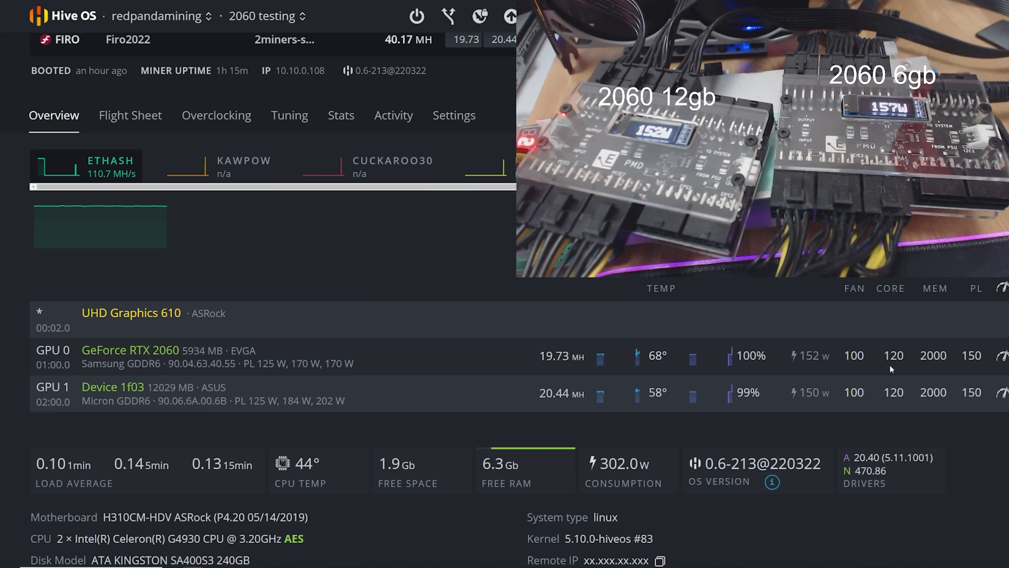
pyautogui.moveTo(868, 356); pyautogui.dragTo(850, 357)
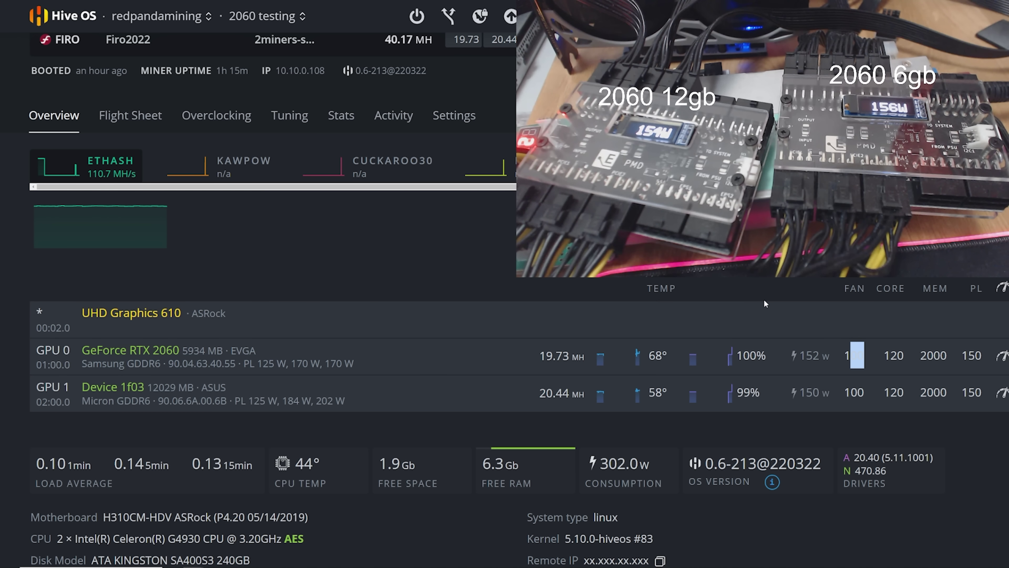
pyautogui.click(743, 293)
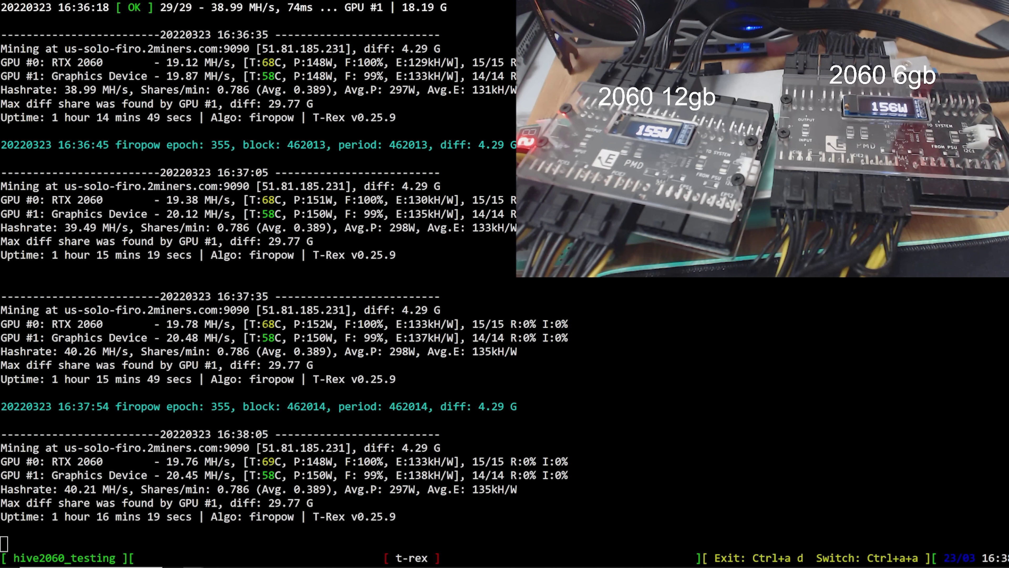
# Compare both cards' FiroPow temperatures, hashrates, power draw and efficiency in the T-Rex output.
pyautogui.moveTo(263, 324); pyautogui.dragTo(287, 324)
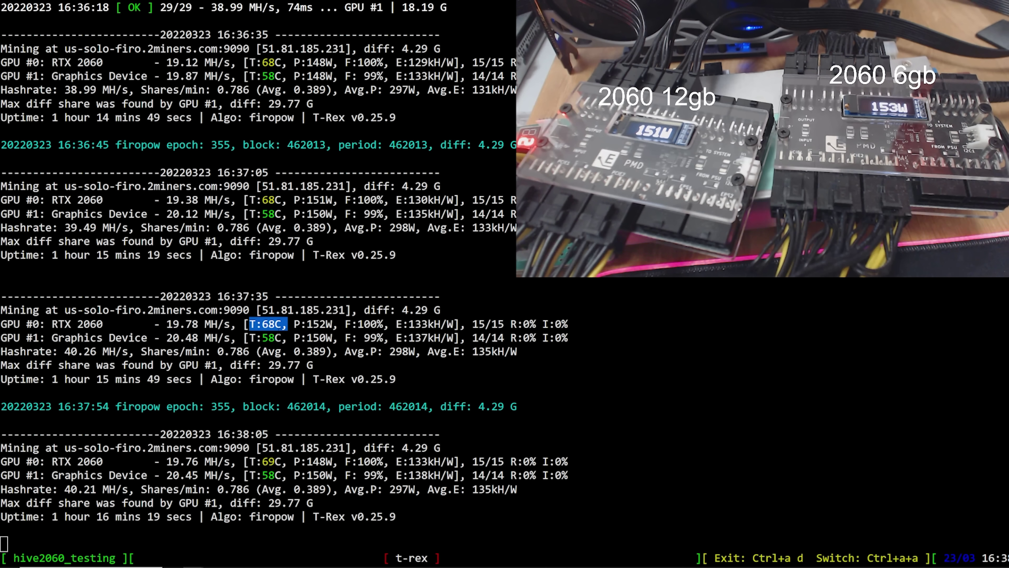
pyautogui.hotkey('ctrl', 'c')
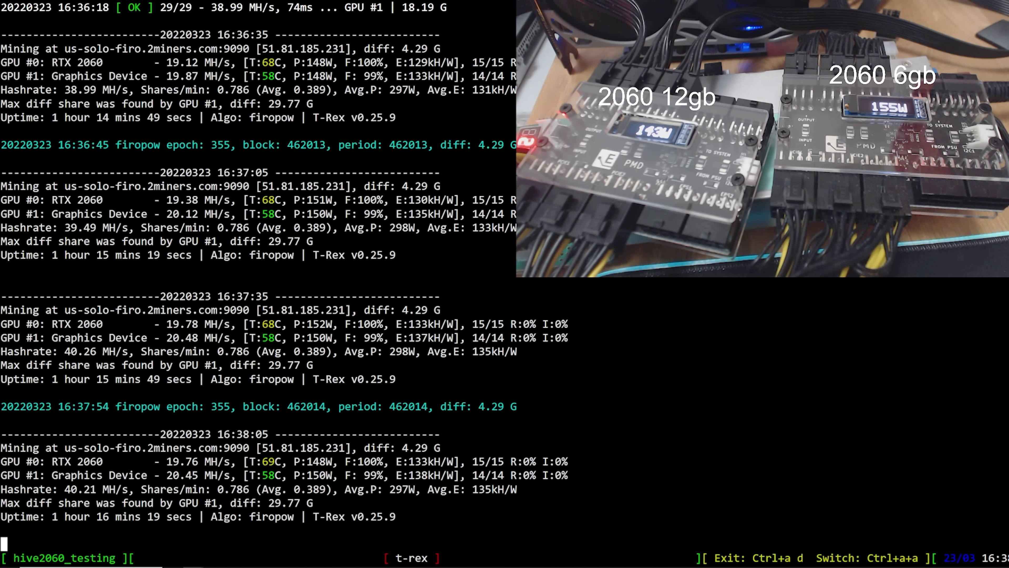
pyautogui.moveTo(166, 324); pyautogui.dragTo(210, 338)
pyautogui.hotkey('ctrl', 'c')
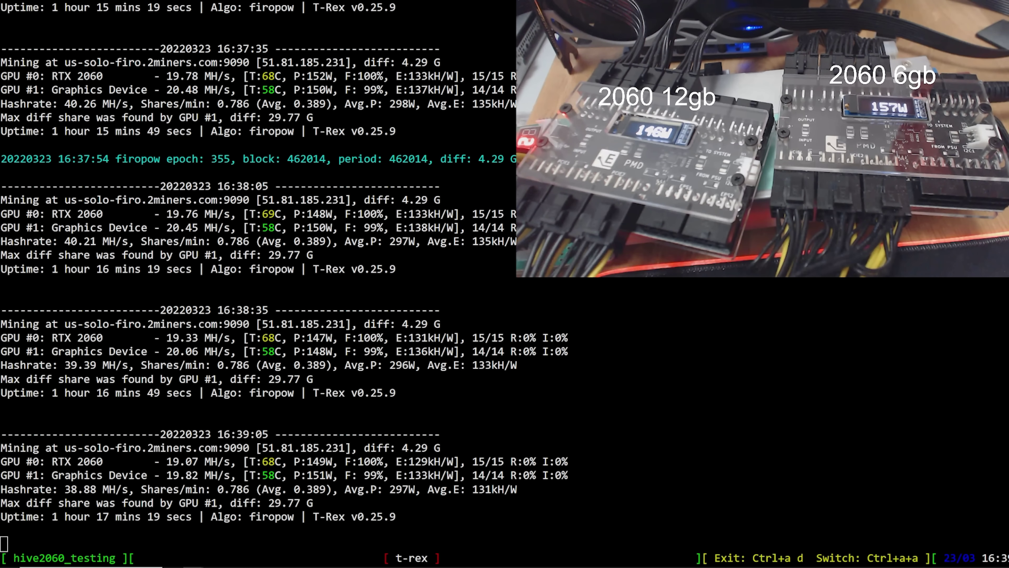
pyautogui.moveTo(568, 475); pyautogui.dragTo(289, 433)
pyautogui.click(288, 433)
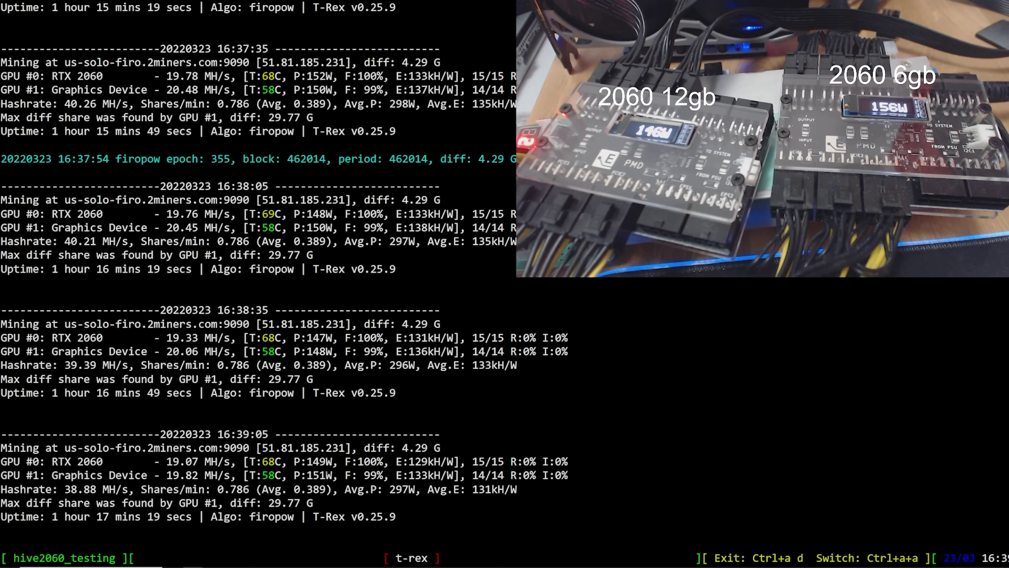